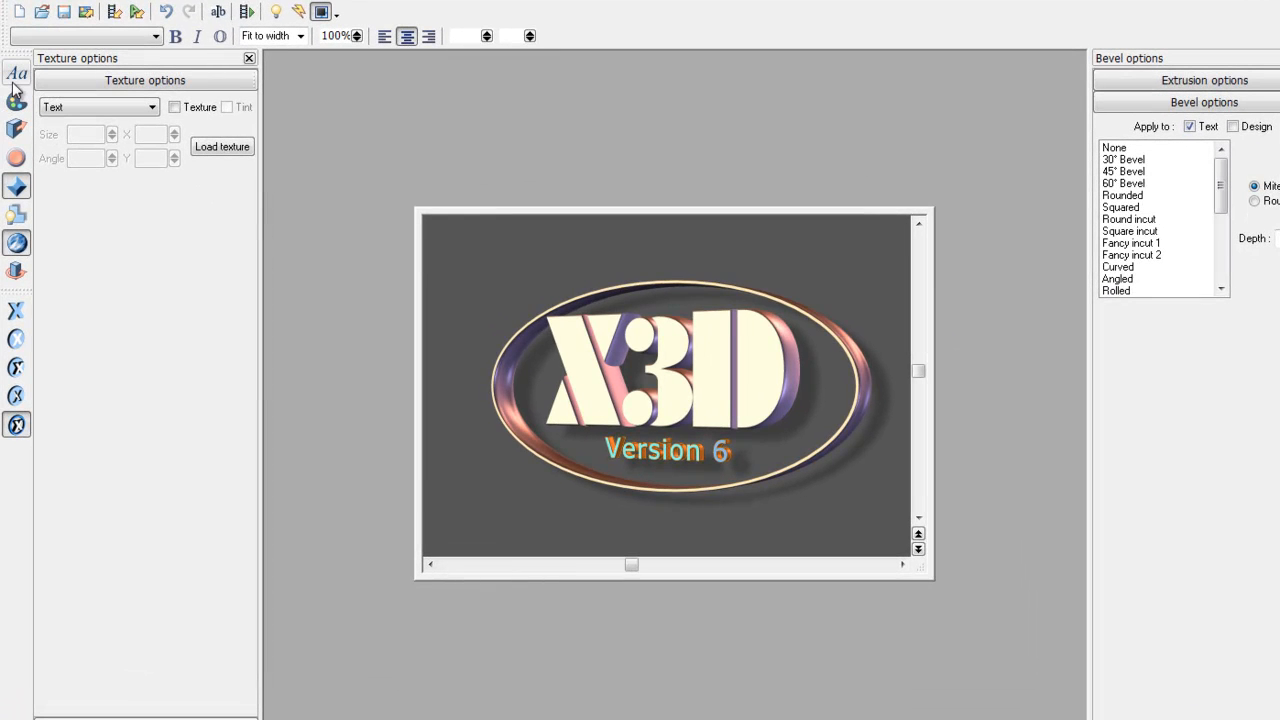
- Replace the X3D Version 6 text with 'Praise', 'the', 'Lord' on three lines
{"action": "left_click", "coordinate": [16, 74]}
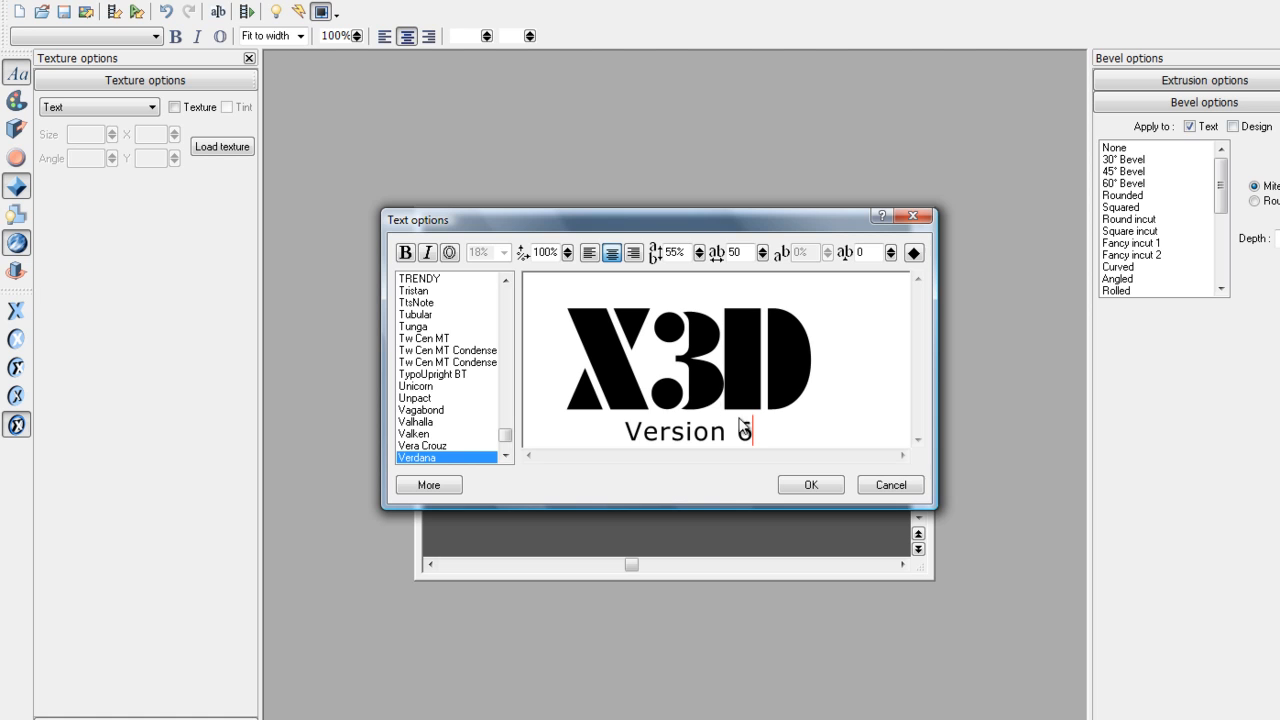
{"action": "left_click_drag", "start_coordinate": [747, 426], "coordinate": [636, 377]}
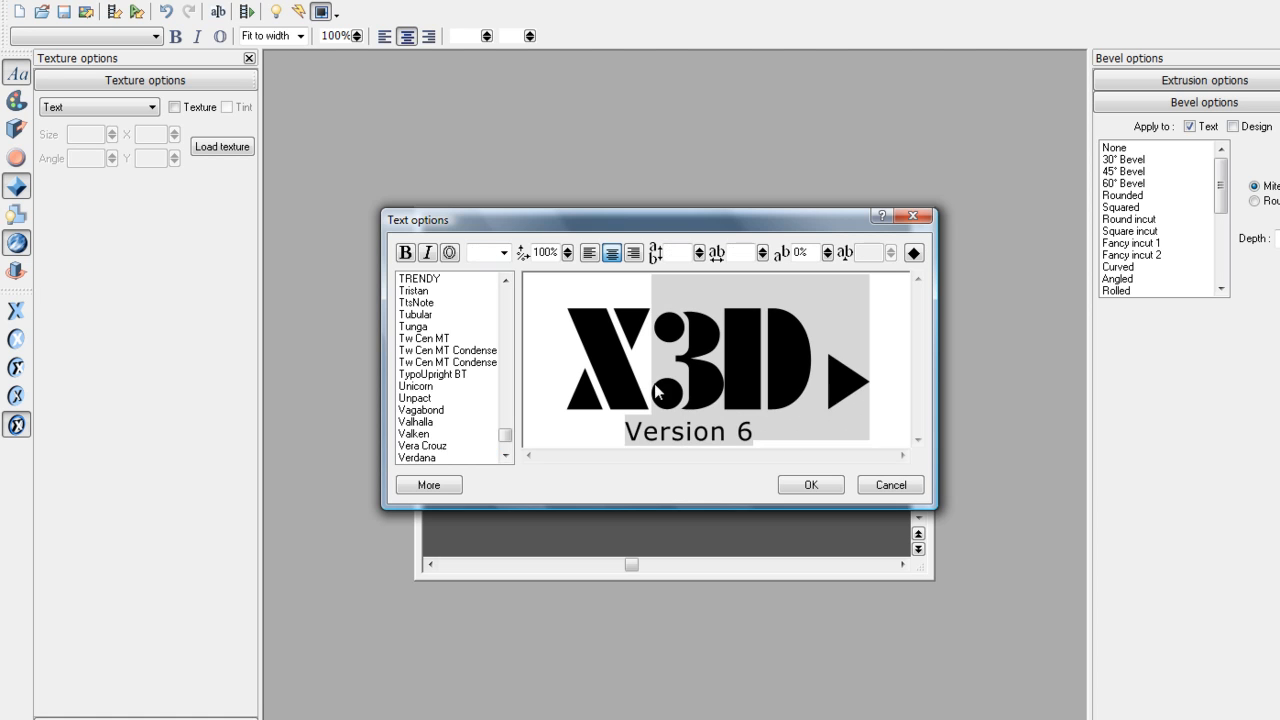
{"action": "left_click", "coordinate": [731, 421]}
{"action": "left_click_drag", "start_coordinate": [752, 428], "coordinate": [589, 364]}
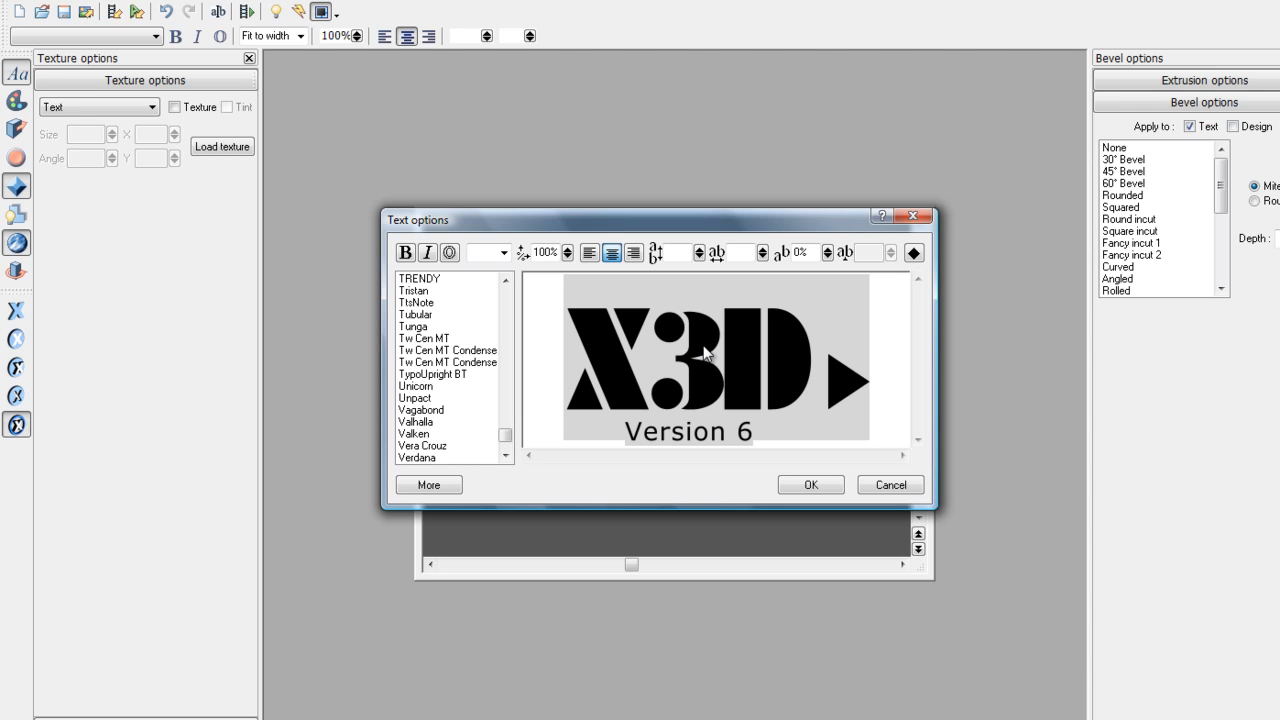
{"action": "key", "text": "Delete"}
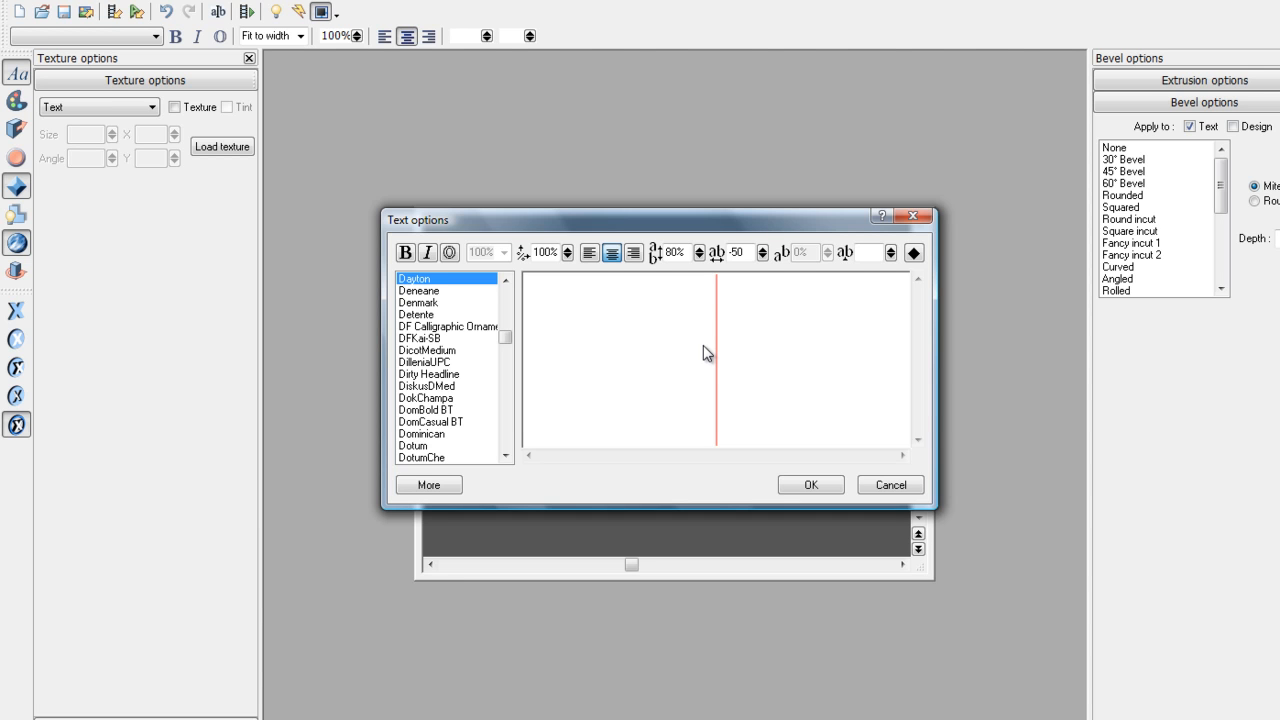
{"action": "type", "text": "P"}
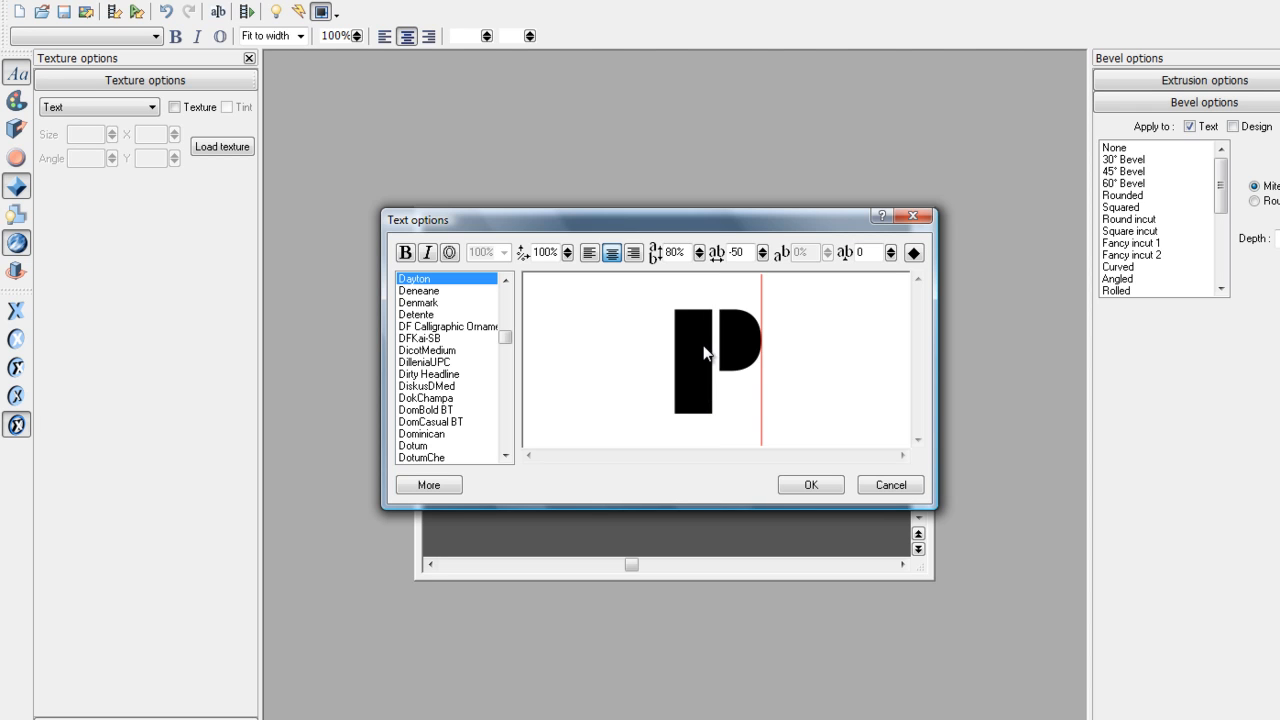
{"action": "type", "text": "rai"}
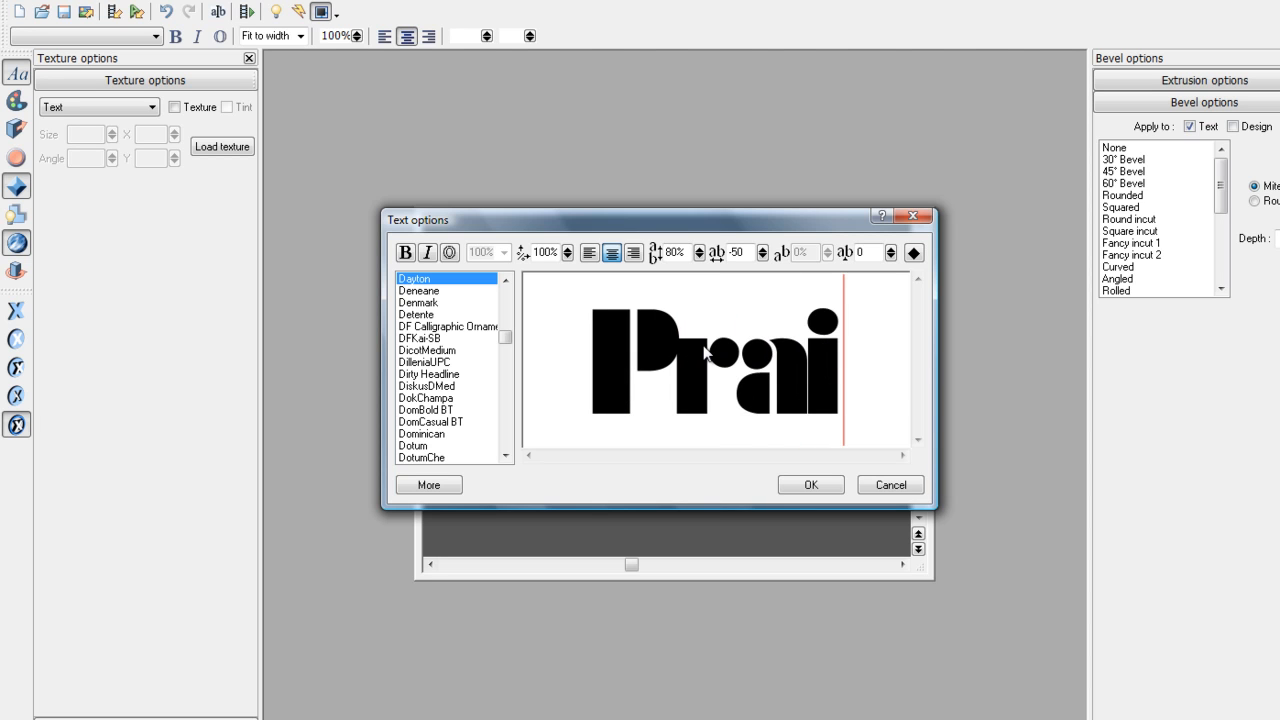
{"action": "type", "text": "se"}
{"action": "key", "text": "Return"}
{"action": "type", "text": "the"}
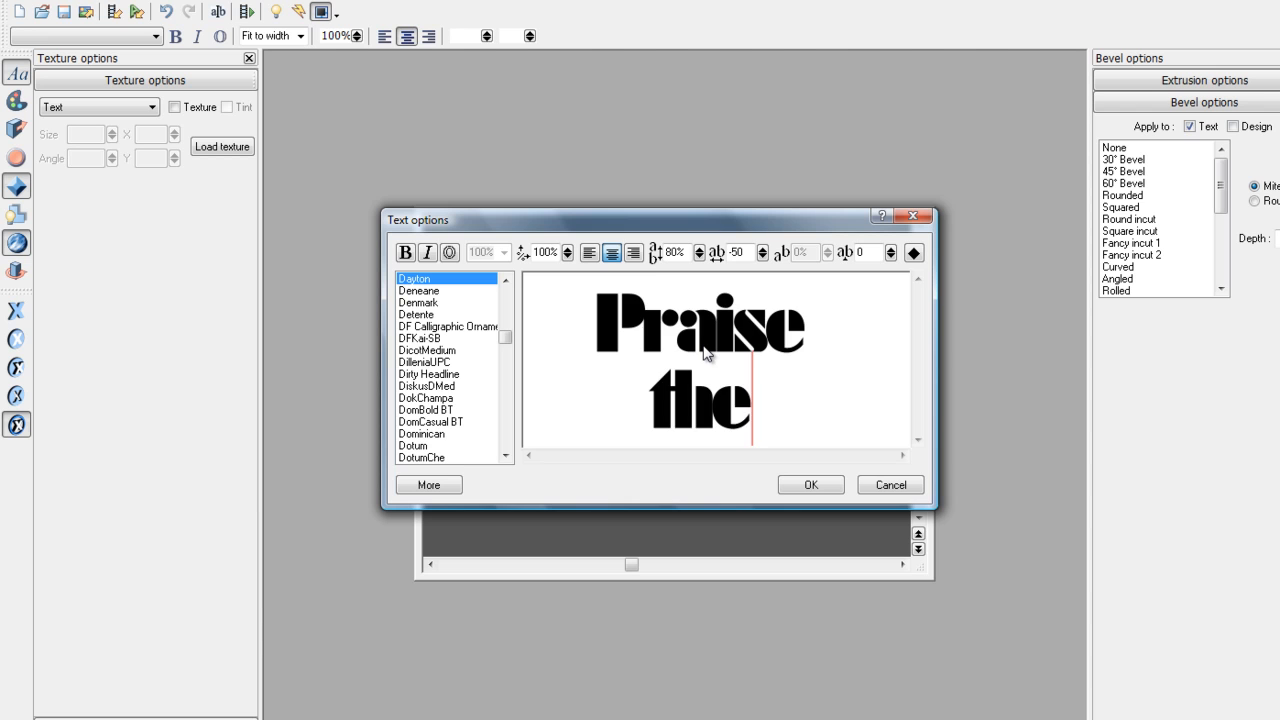
{"action": "key", "text": "Return"}
{"action": "type", "text": "Lord"}
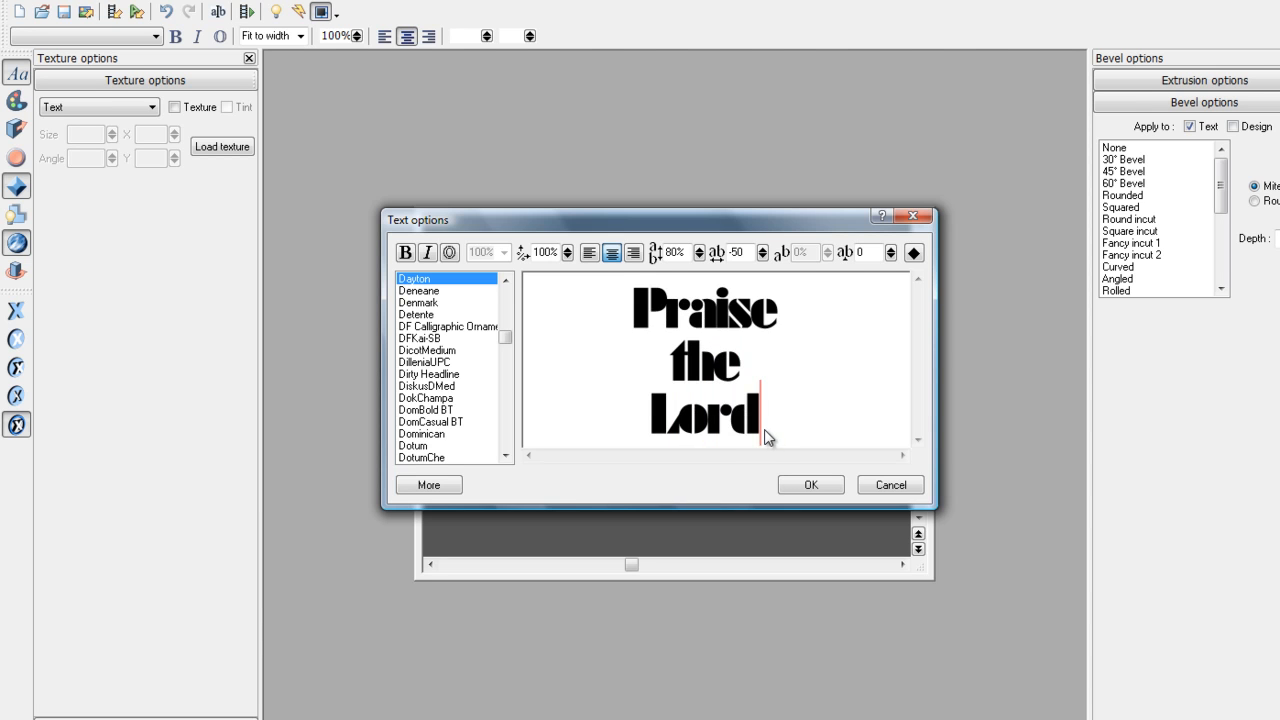
- Set the new text's font to Damn Noisy Kids and confirm
{"action": "left_click_drag", "start_coordinate": [764, 429], "coordinate": [636, 312]}
{"action": "left_click", "coordinate": [422, 282]}
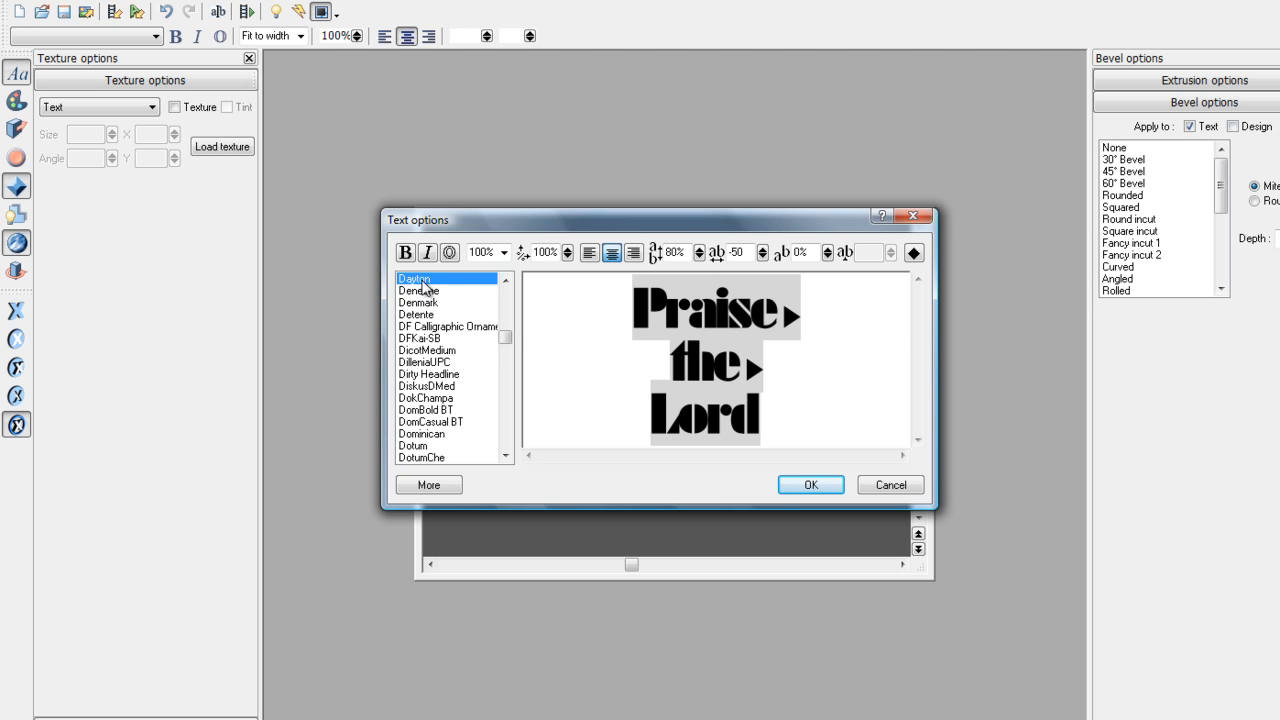
{"action": "key", "text": "Up"}
{"action": "key", "text": "Up"}
{"action": "key", "text": "Up"}
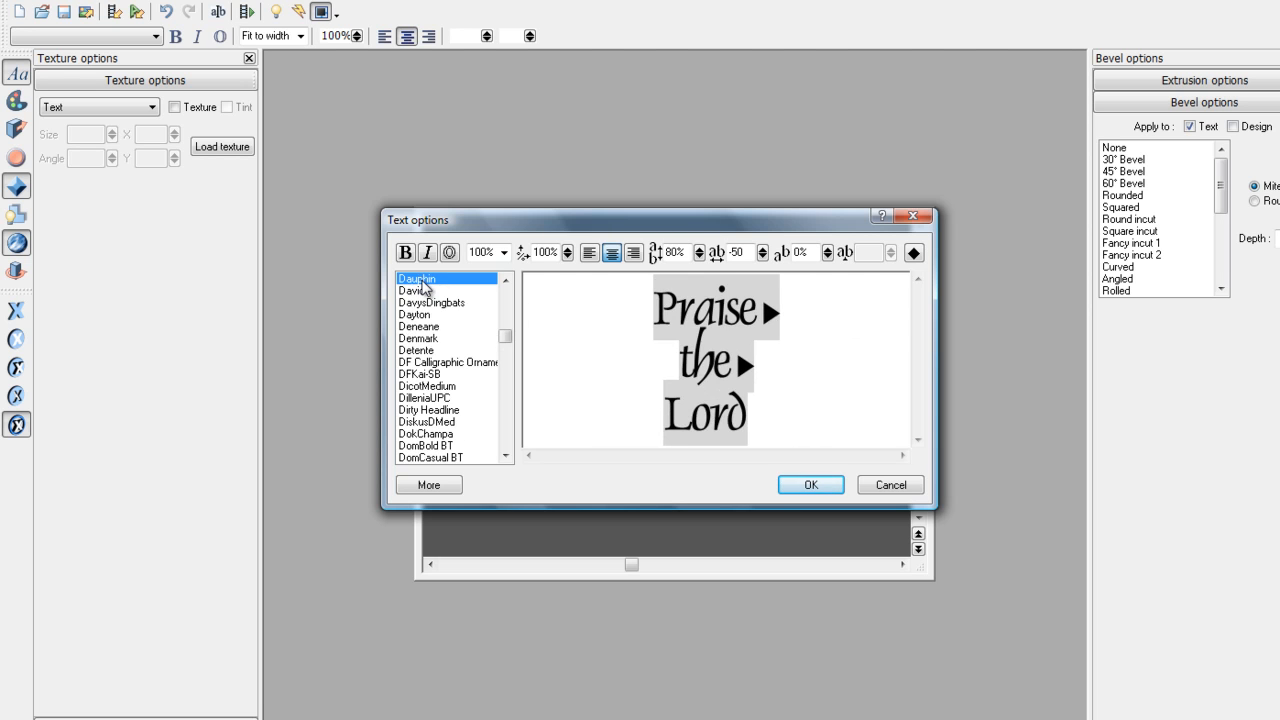
{"action": "key", "text": "Up"}
{"action": "key", "text": "Up"}
{"action": "key", "text": "Up"}
{"action": "key", "text": "Up"}
{"action": "key", "text": "Up"}
{"action": "key", "text": "Down"}
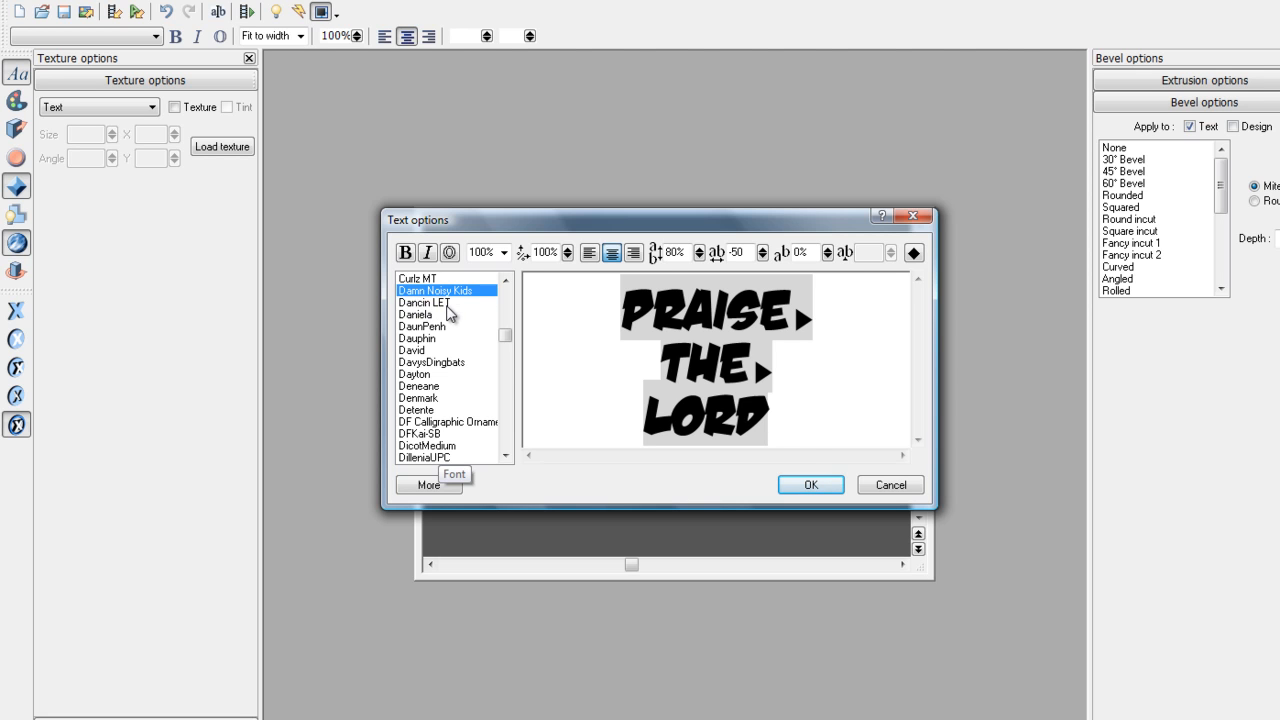
{"action": "left_click", "coordinate": [810, 485]}
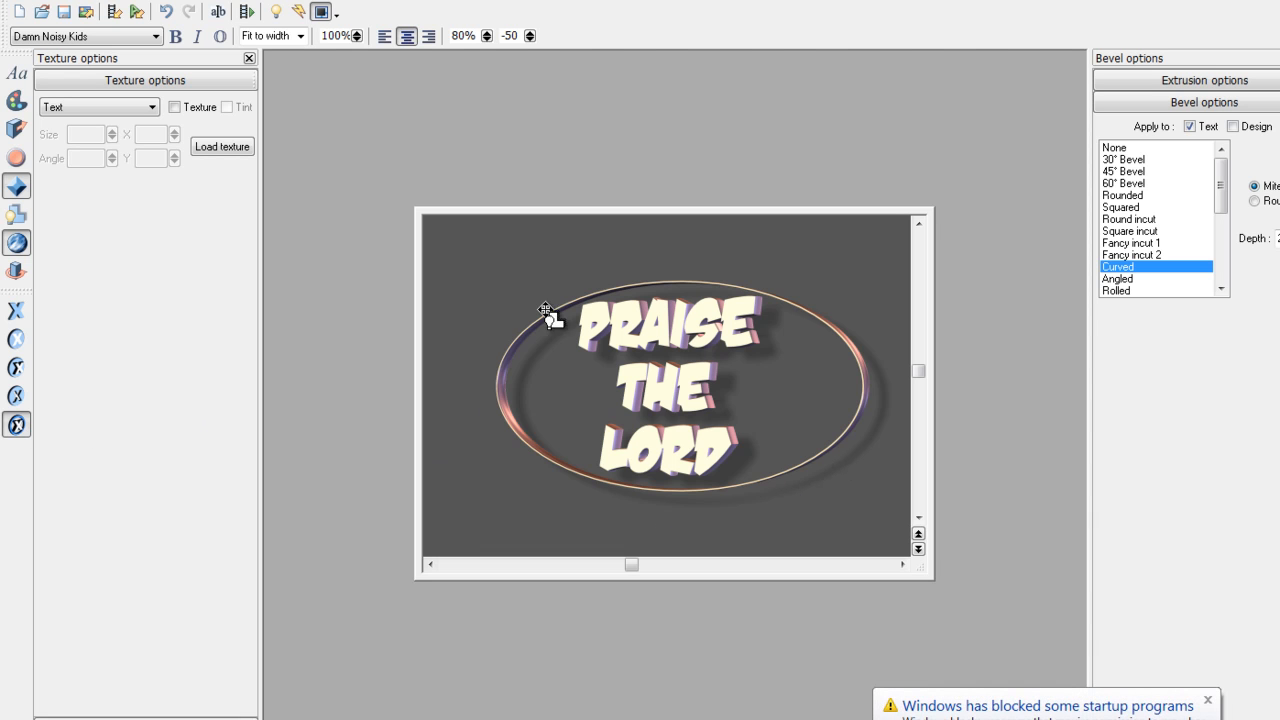
- Remove the oval border, start the rotation animation, and close the bevel settings
{"action": "left_click", "coordinate": [17, 426]}
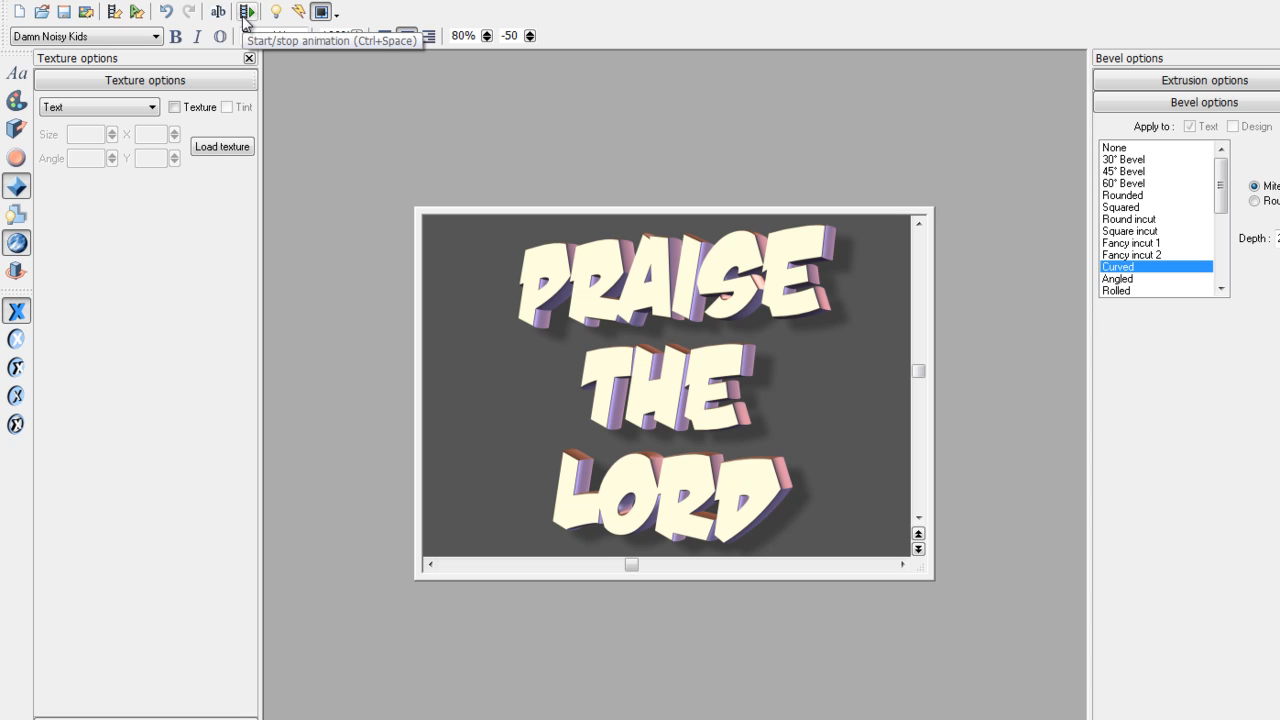
{"action": "left_click", "coordinate": [245, 16]}
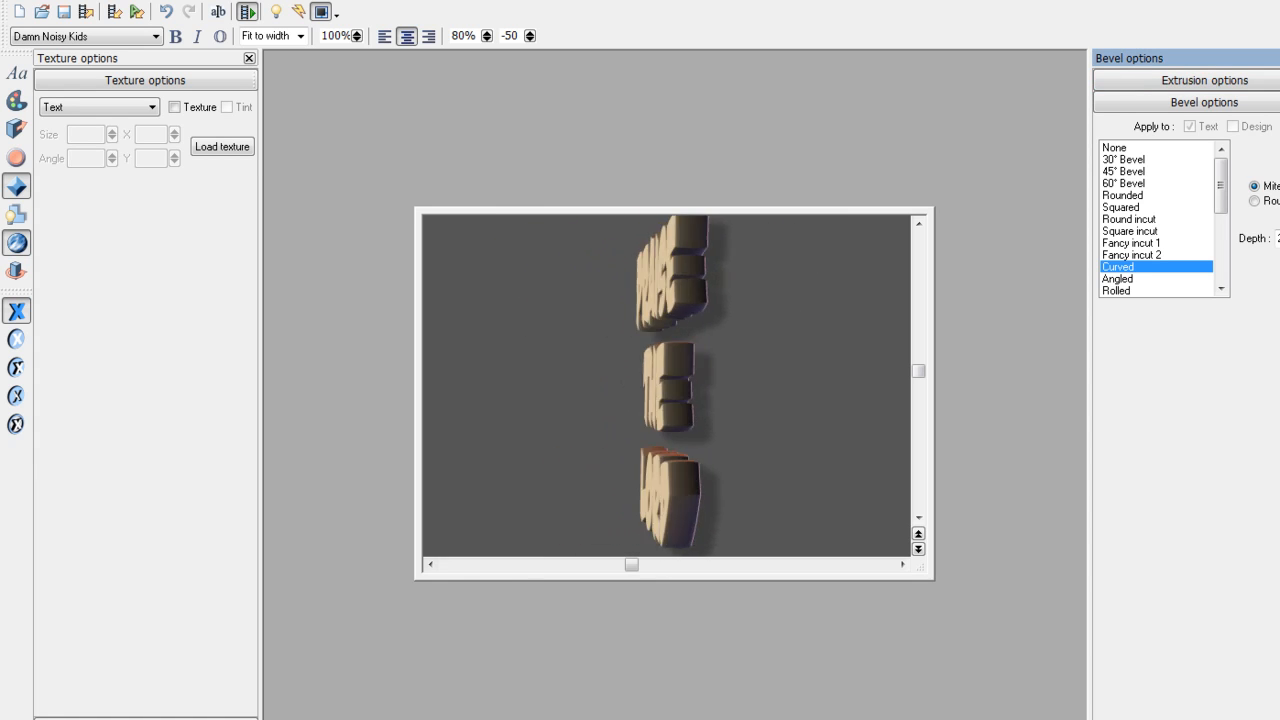
{"action": "left_click", "coordinate": [1279, 58]}
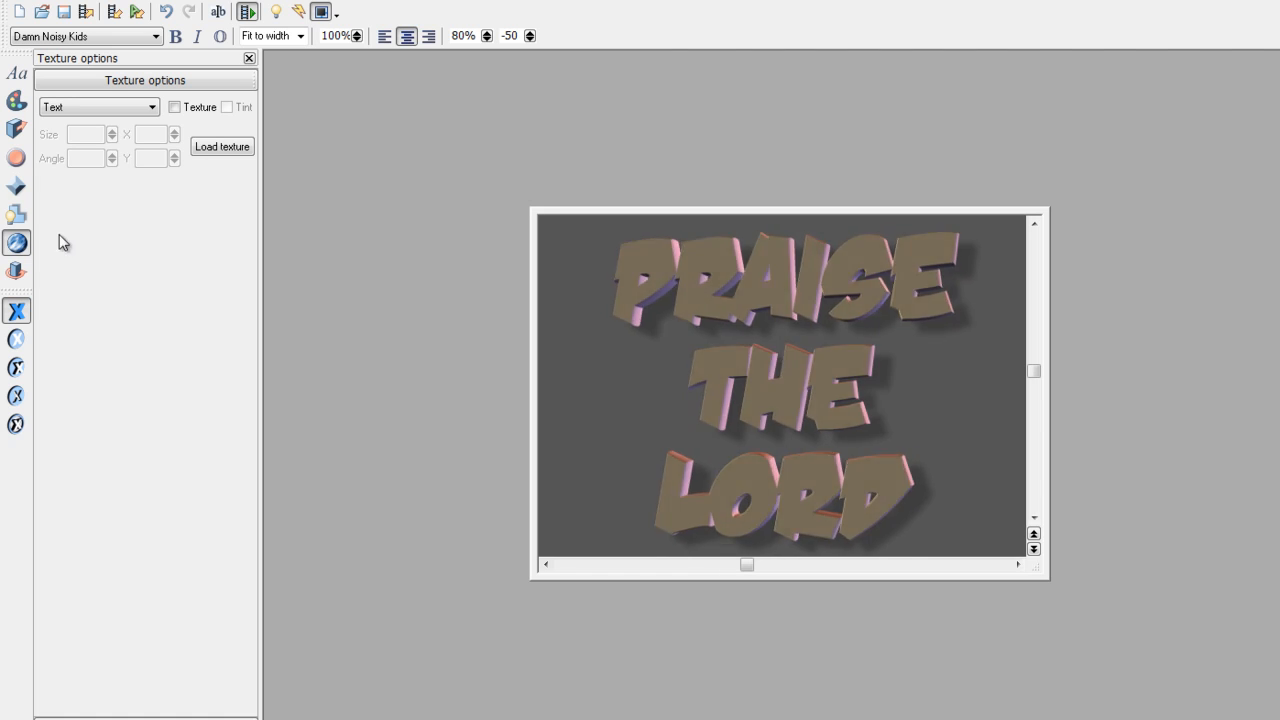
- Turn on Front face only in the animation settings and stop the rotation
{"action": "left_click", "coordinate": [16, 274]}
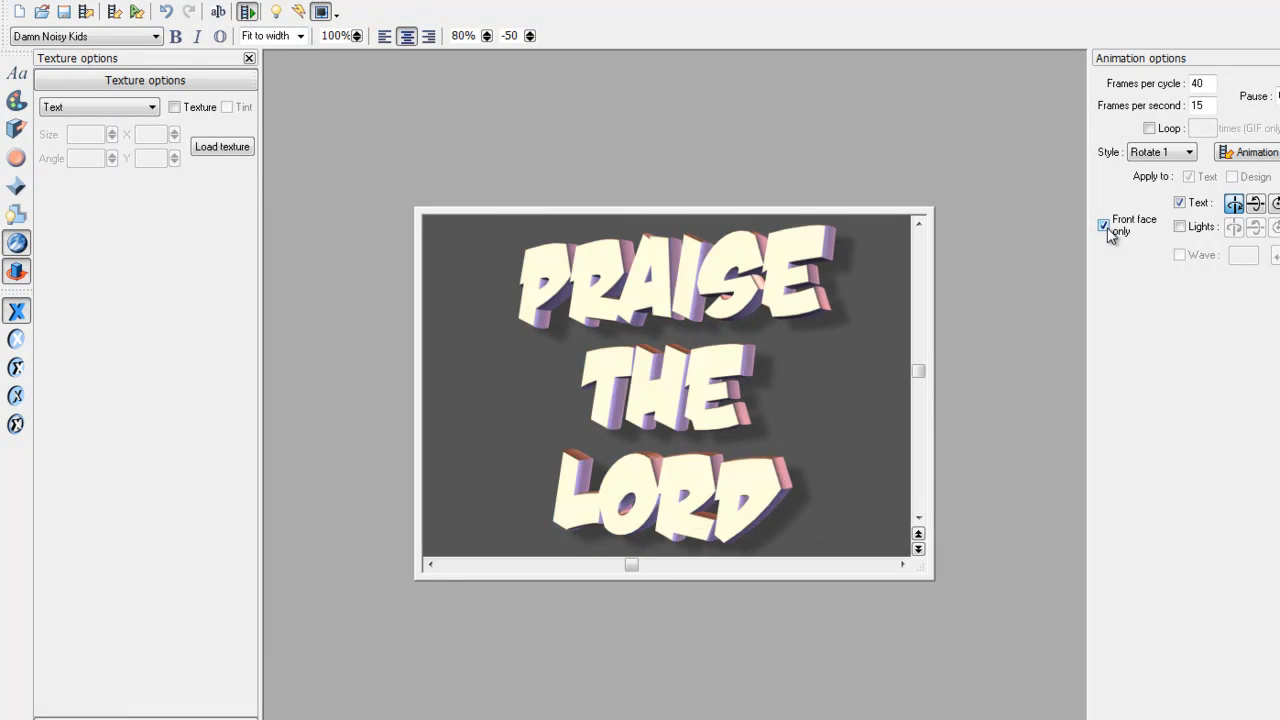
{"action": "left_click", "coordinate": [1110, 233]}
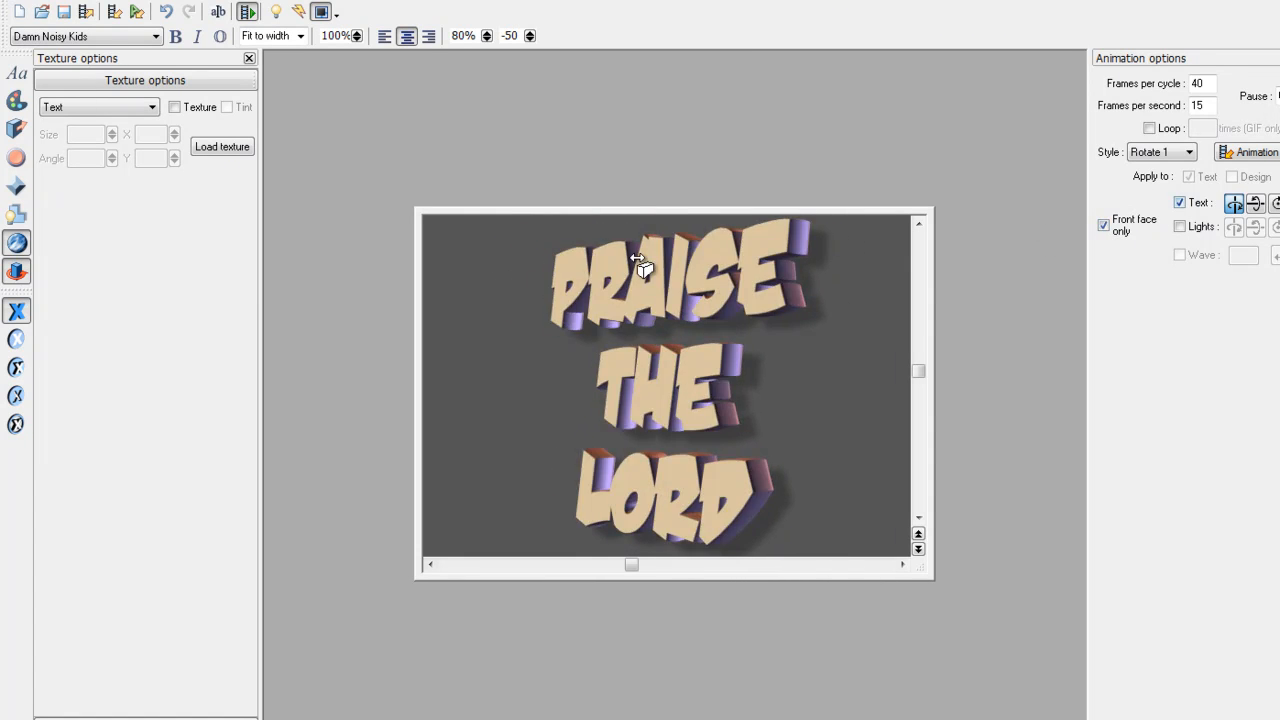
{"action": "left_click", "coordinate": [248, 13]}
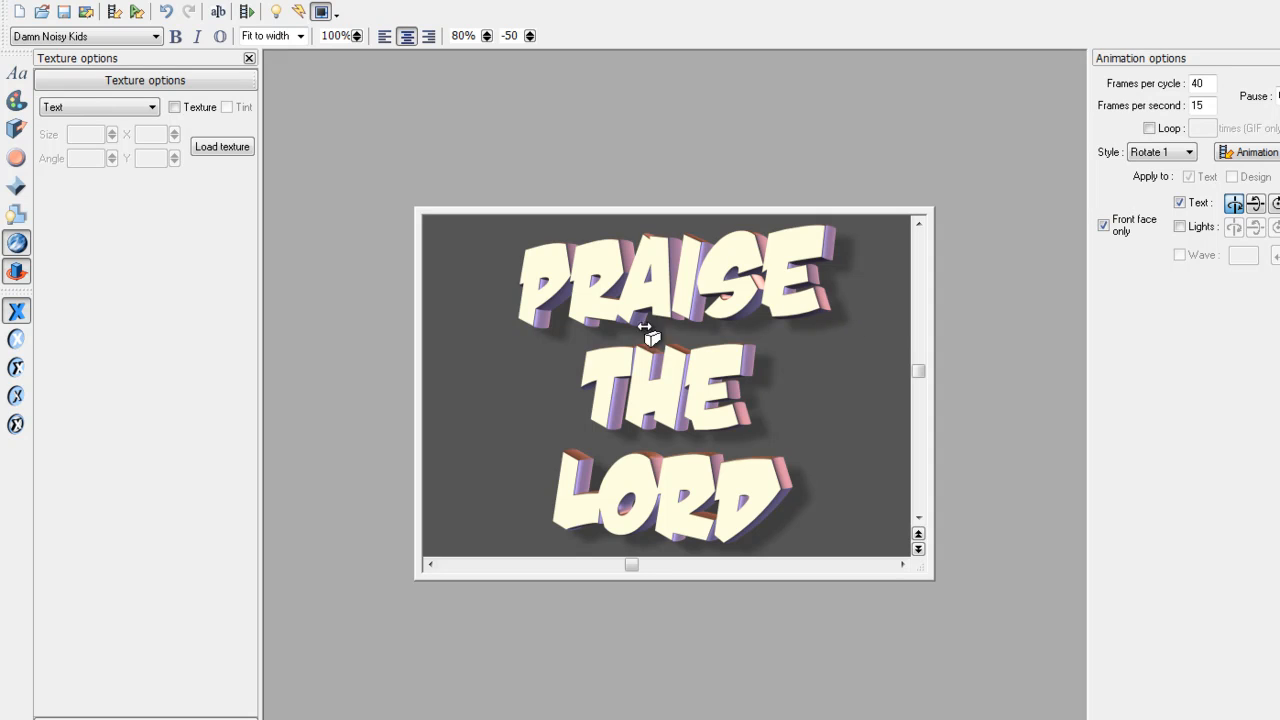
- Turn off the text's drop shadow
{"action": "left_click", "coordinate": [17, 214]}
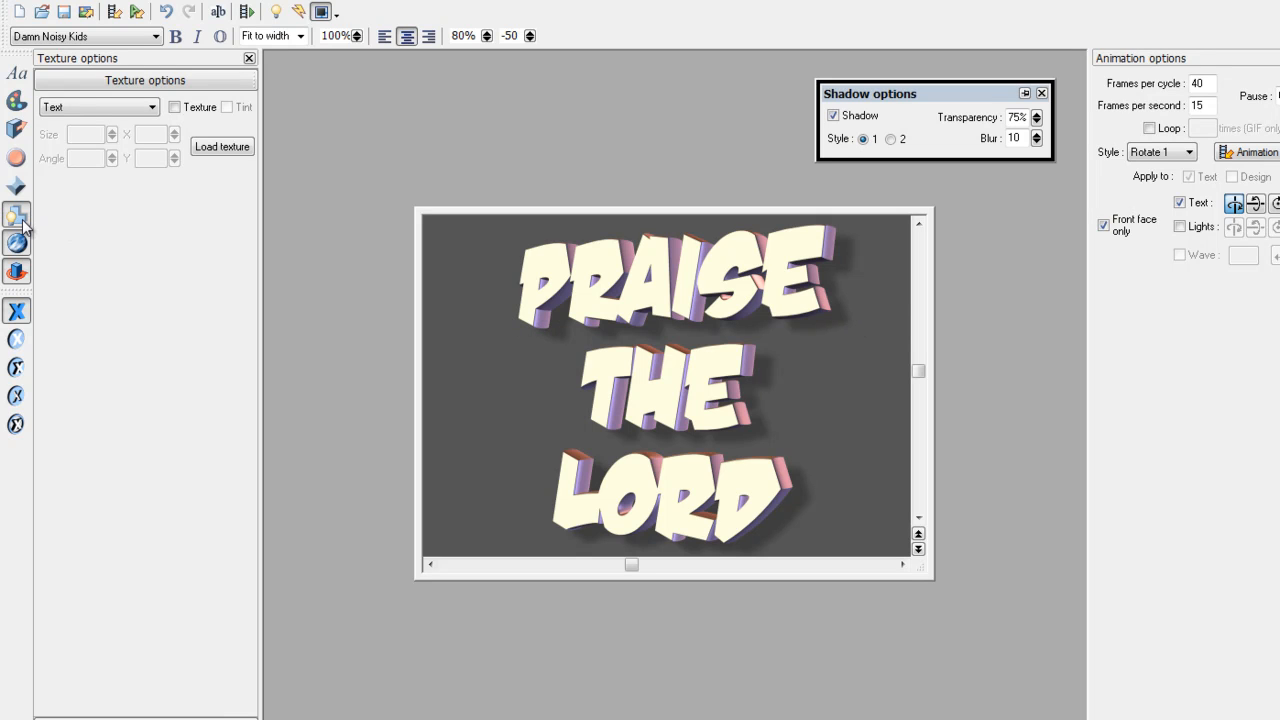
{"action": "left_click", "coordinate": [833, 115]}
{"action": "left_click", "coordinate": [1041, 93]}
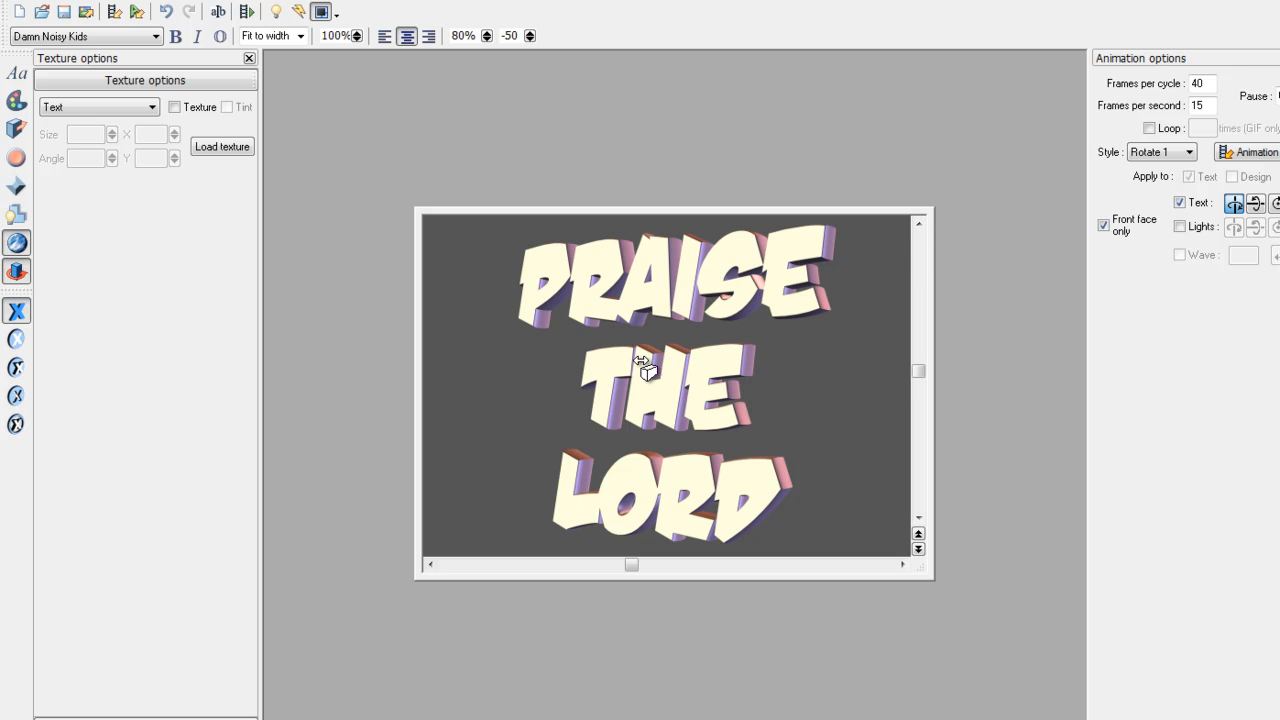
- Set the background colour to white (FFFFFF)
{"action": "left_click", "coordinate": [16, 101]}
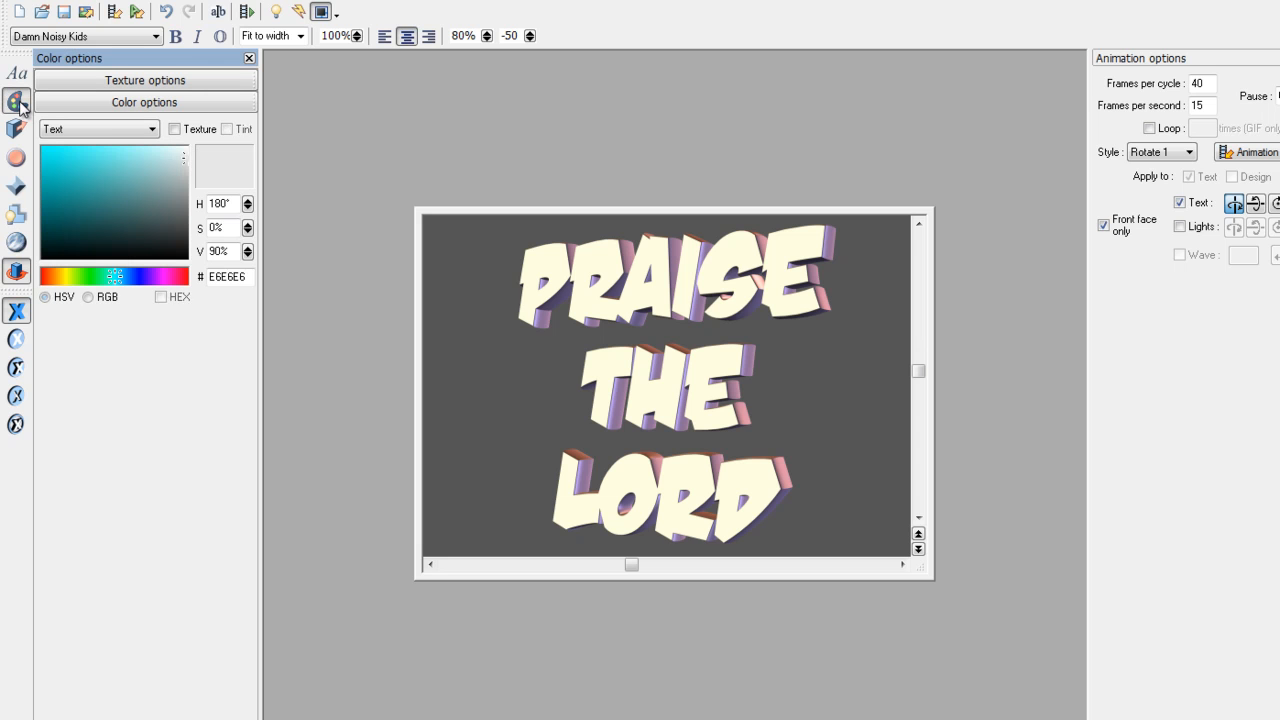
{"action": "left_click", "coordinate": [108, 140]}
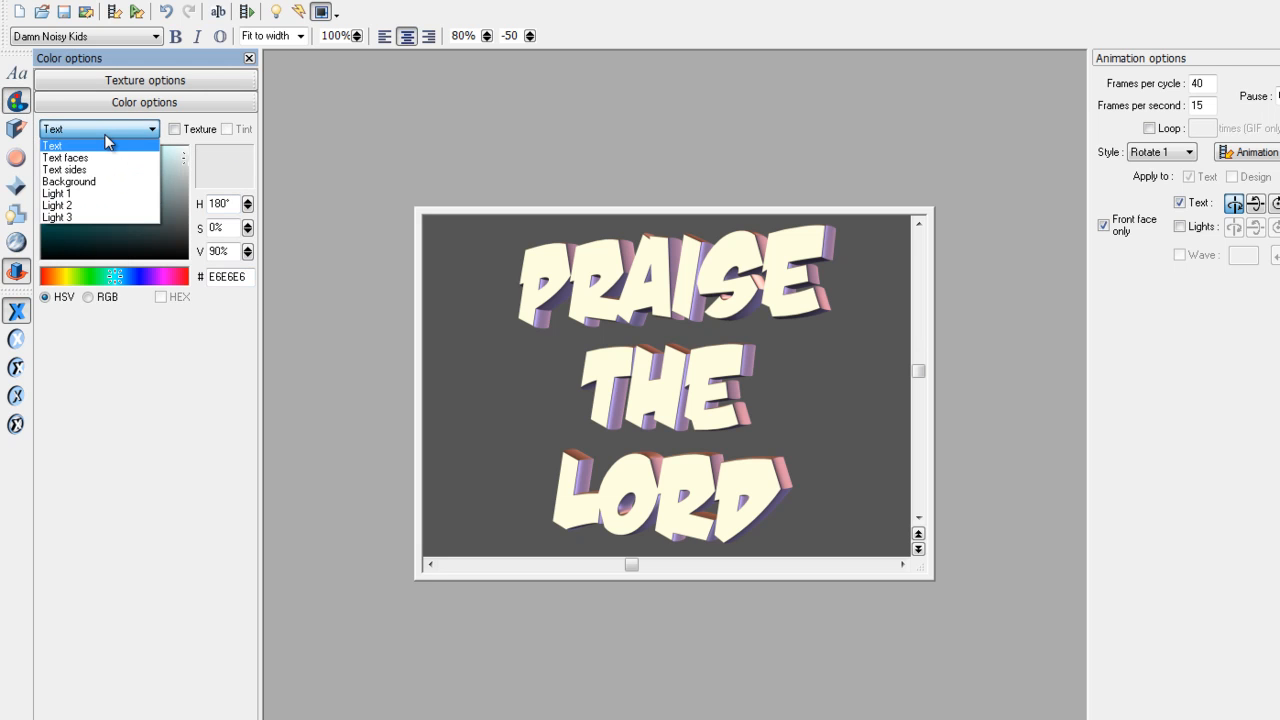
{"action": "left_click", "coordinate": [104, 190]}
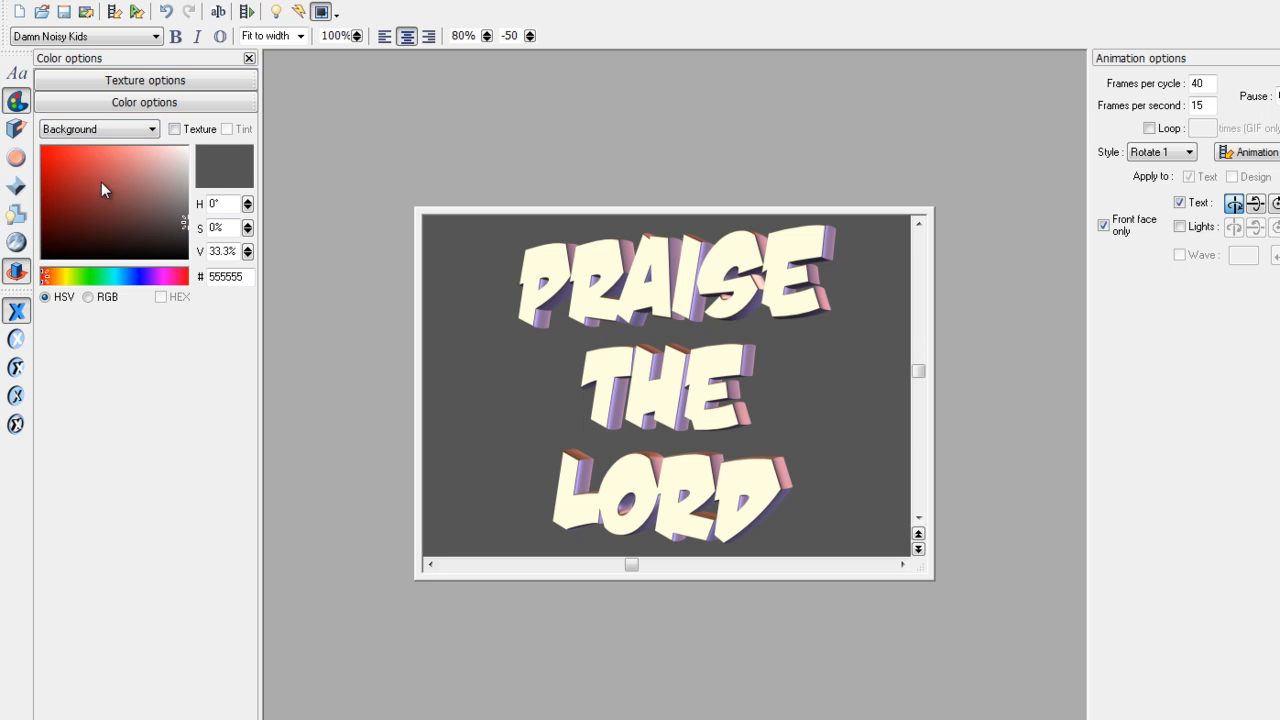
{"action": "left_click_drag", "start_coordinate": [86, 214], "coordinate": [200, 150]}
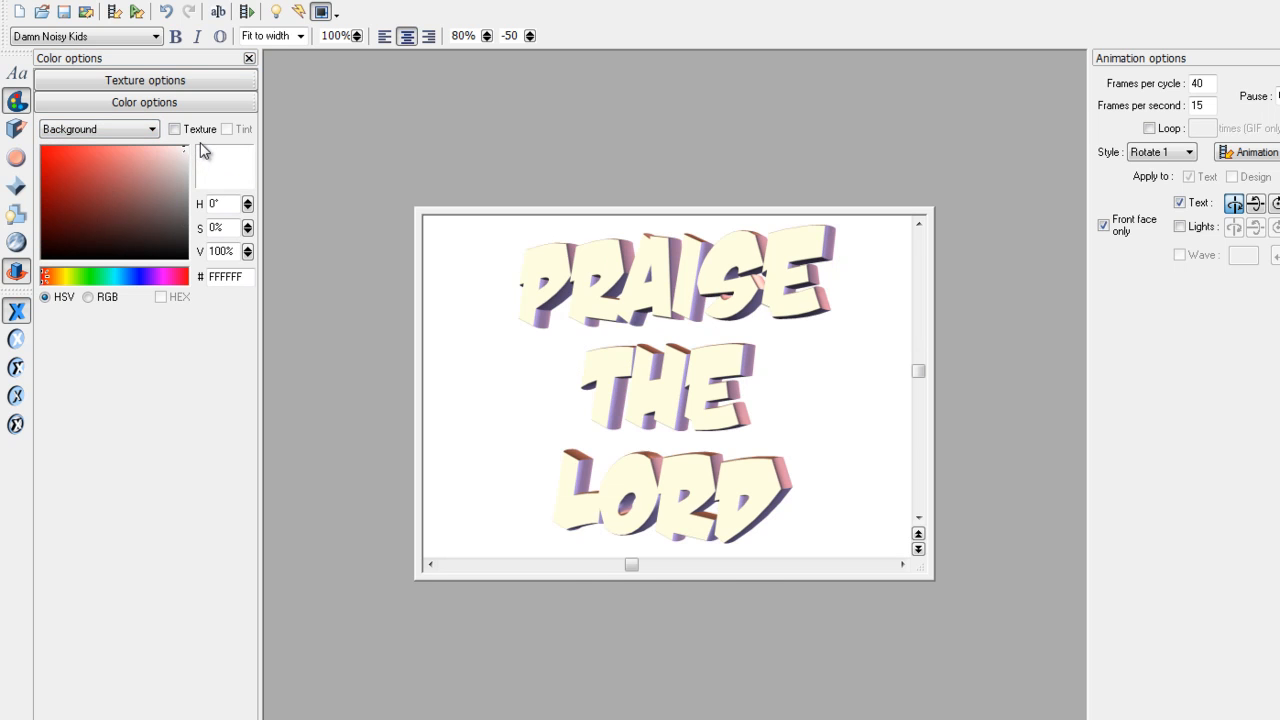
{"action": "left_click_drag", "start_coordinate": [72, 232], "coordinate": [191, 146]}
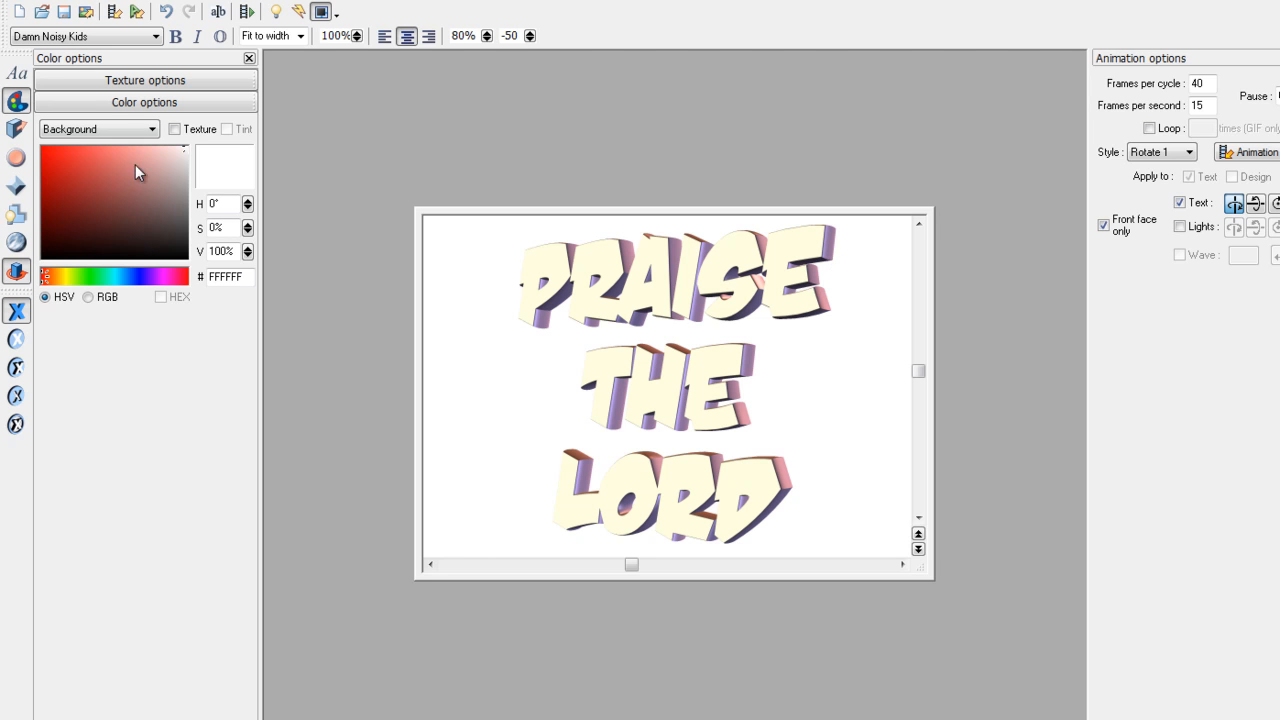
{"action": "left_click", "coordinate": [79, 131]}
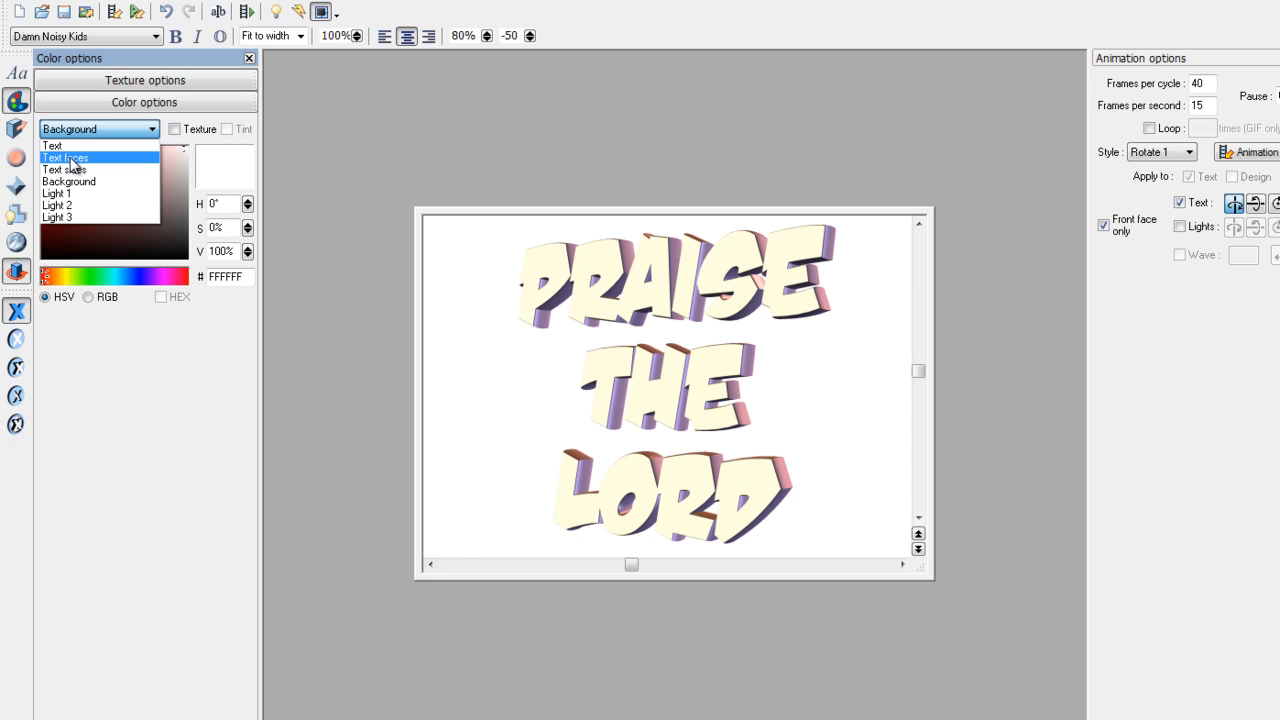
- Colour the text faces a deep saturated blue
{"action": "left_click", "coordinate": [66, 158]}
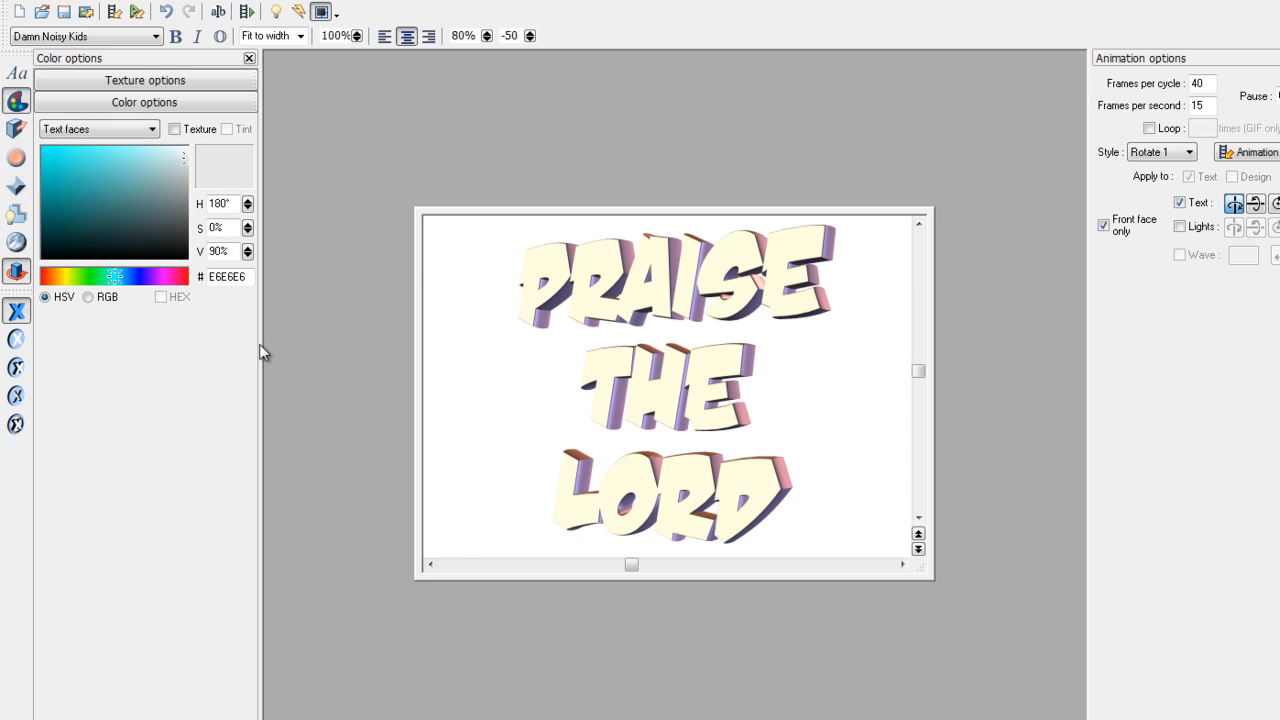
{"action": "left_click", "coordinate": [143, 277]}
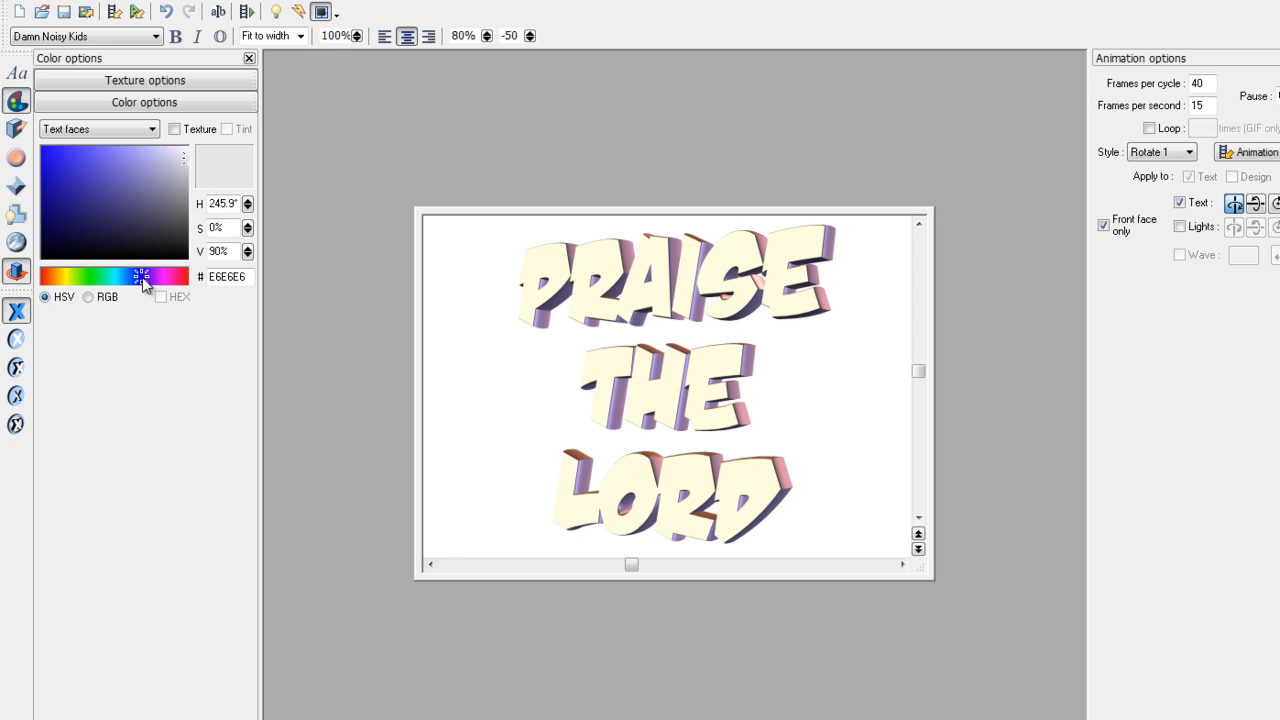
{"action": "left_click", "coordinate": [54, 218]}
{"action": "left_click_drag", "start_coordinate": [54, 218], "coordinate": [53, 216]}
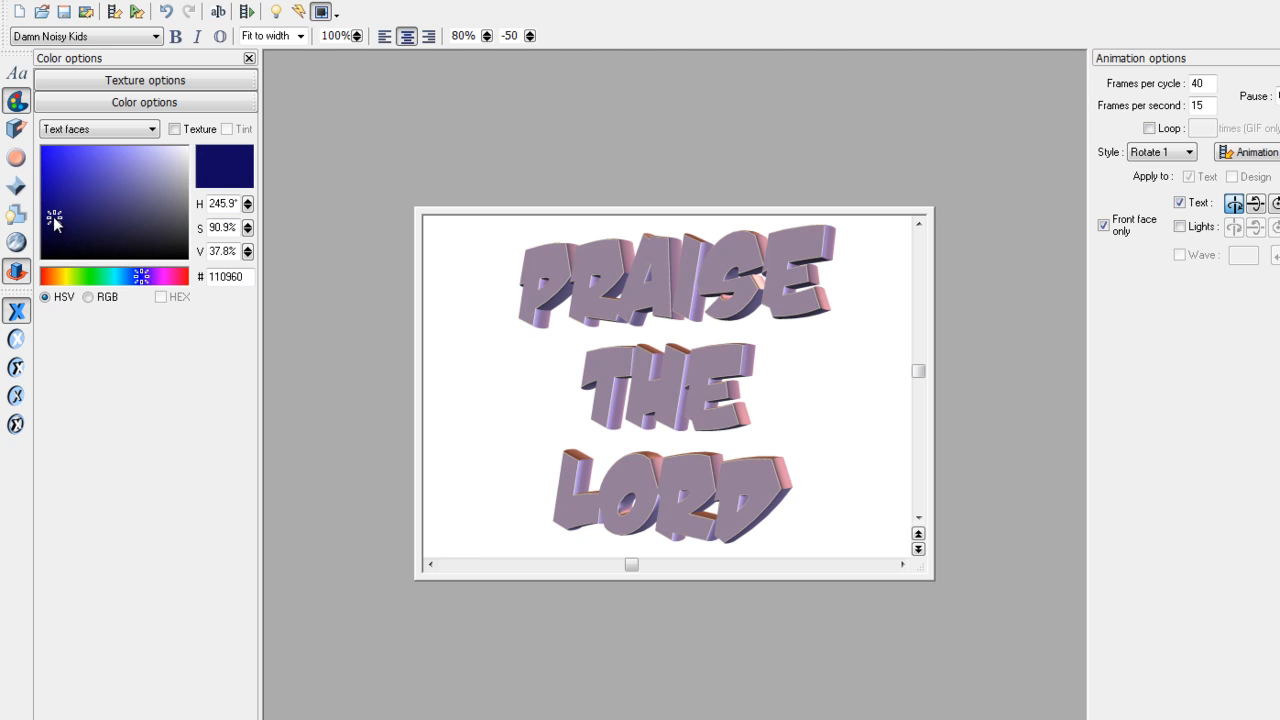
- Re-aim the left light so the lettering renders dark navy (110960)
{"action": "left_click", "coordinate": [276, 11]}
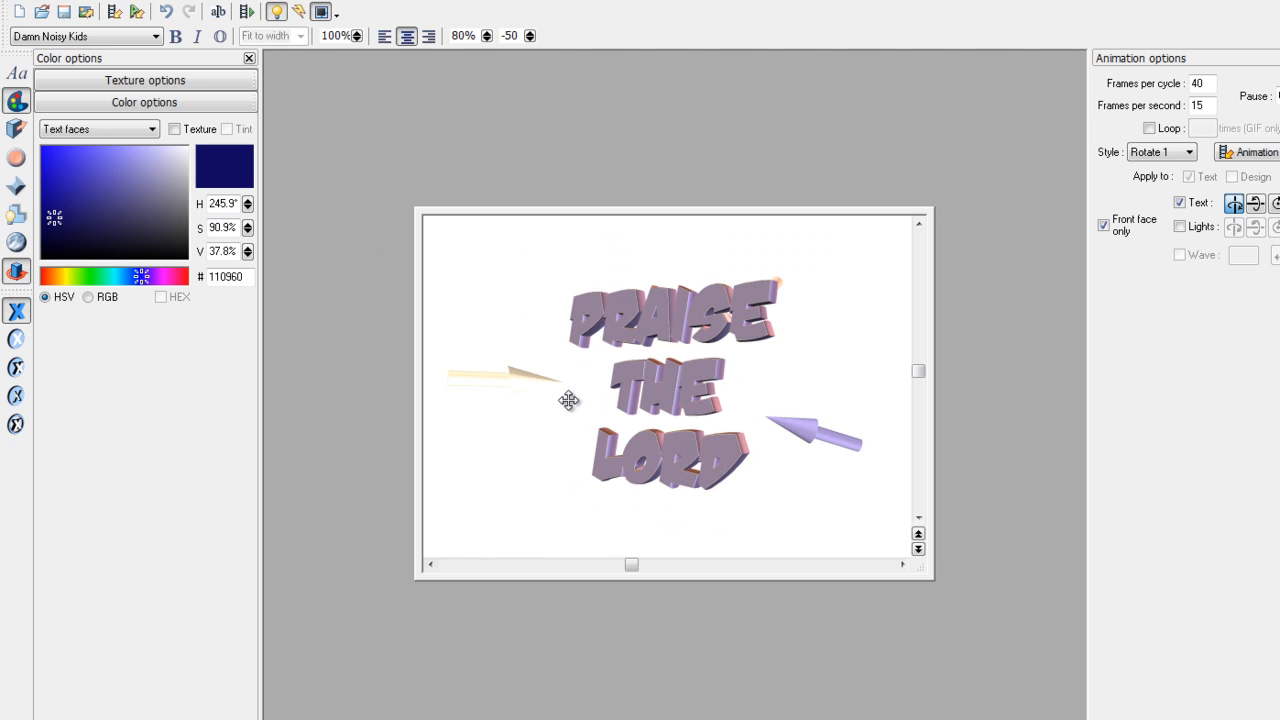
{"action": "mouse_move", "coordinate": [529, 373]}
{"action": "left_mouse_down"}
{"action": "mouse_move", "coordinate": [523, 357]}
{"action": "mouse_move", "coordinate": [602, 312]}
{"action": "mouse_move", "coordinate": [596, 335]}
{"action": "left_mouse_up"}
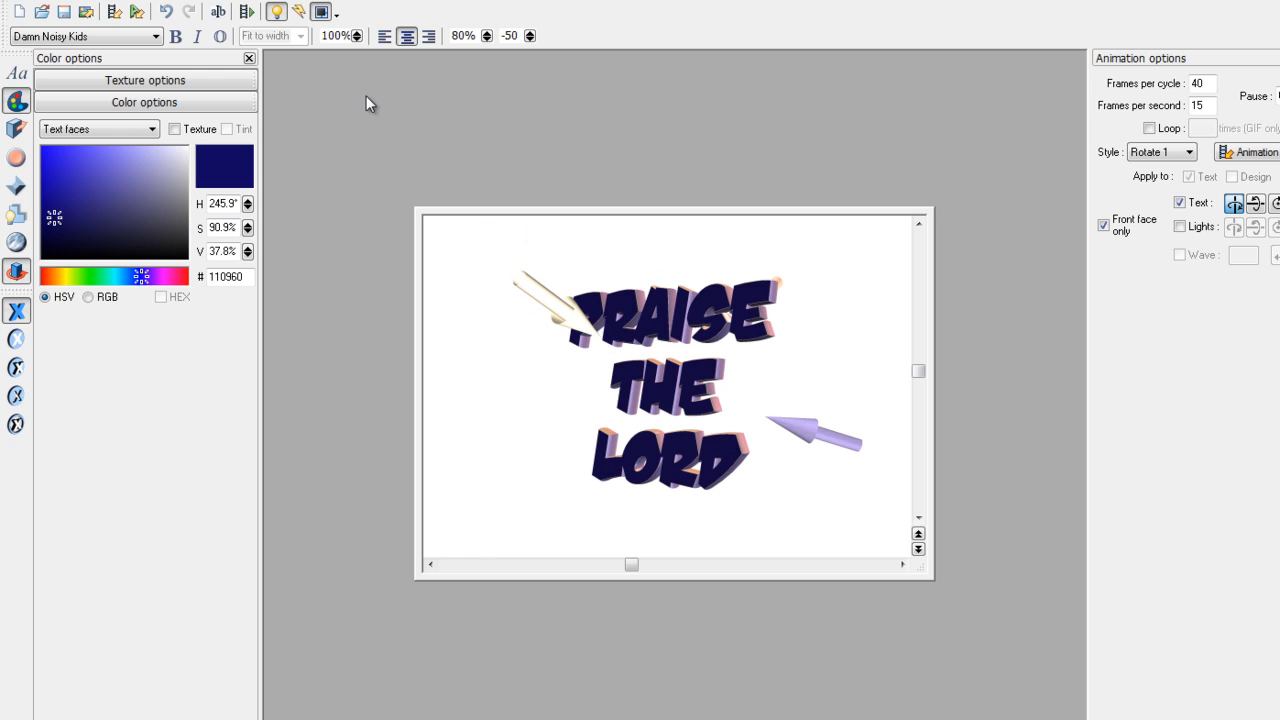
{"action": "left_click", "coordinate": [277, 13]}
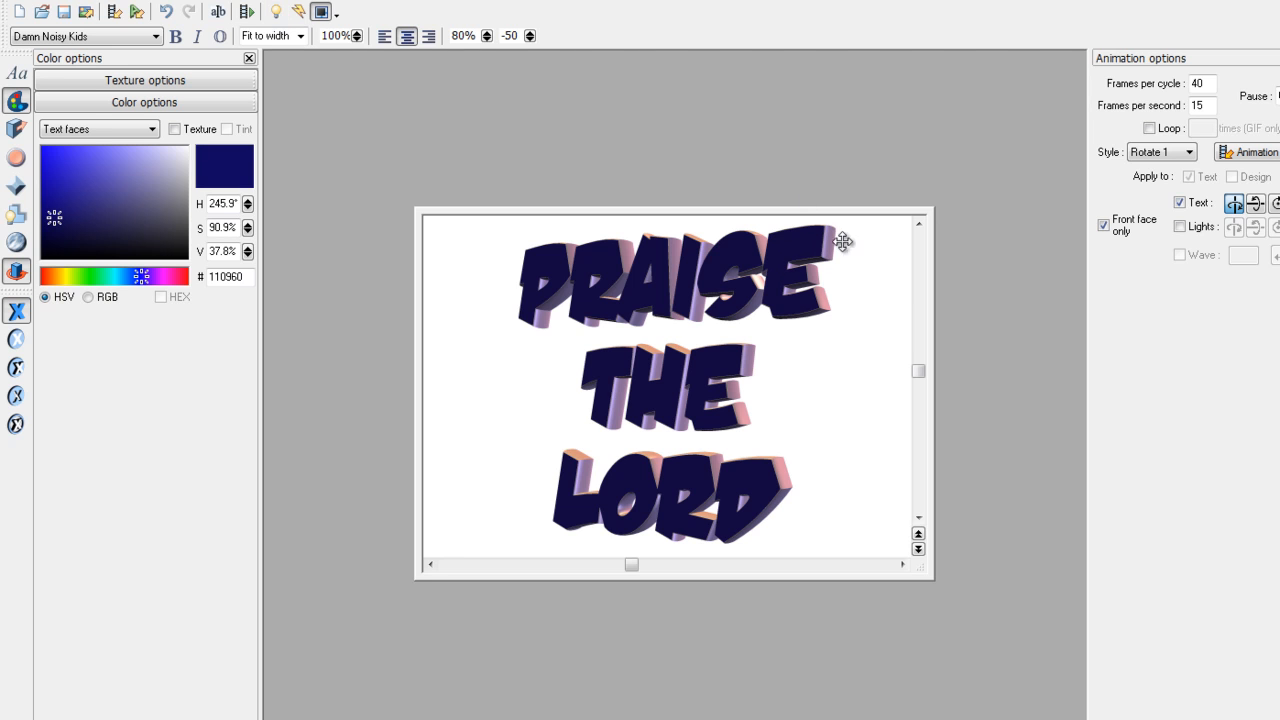
- Colour the letter sides golden-orange (FBCD0F) and briefly preview the rotation
{"action": "left_click", "coordinate": [81, 130]}
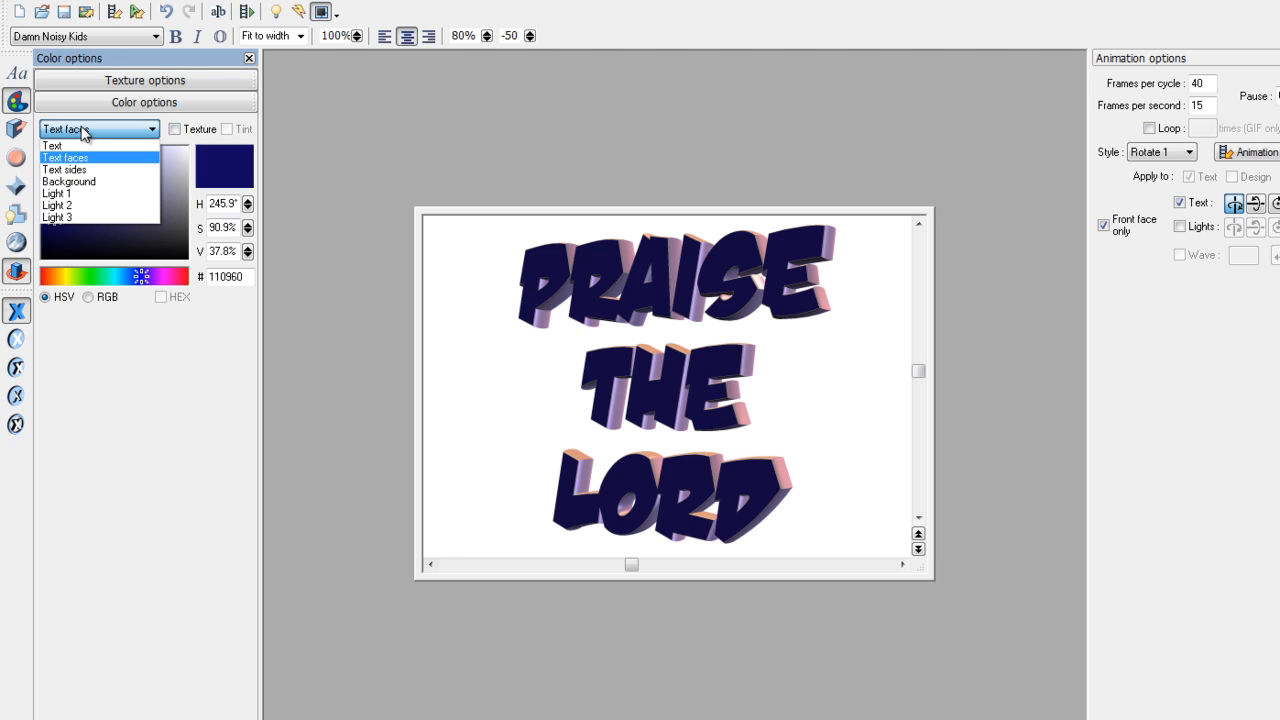
{"action": "left_click", "coordinate": [77, 170]}
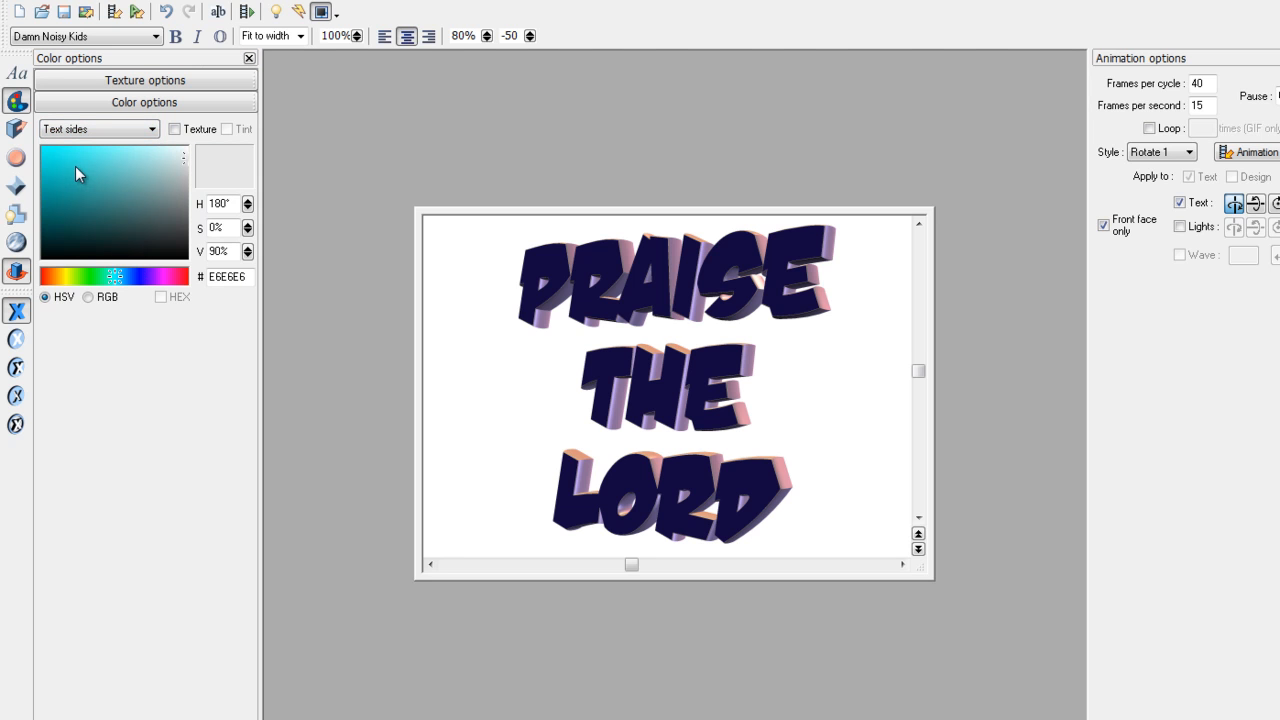
{"action": "left_click", "coordinate": [75, 166]}
{"action": "left_click", "coordinate": [65, 276]}
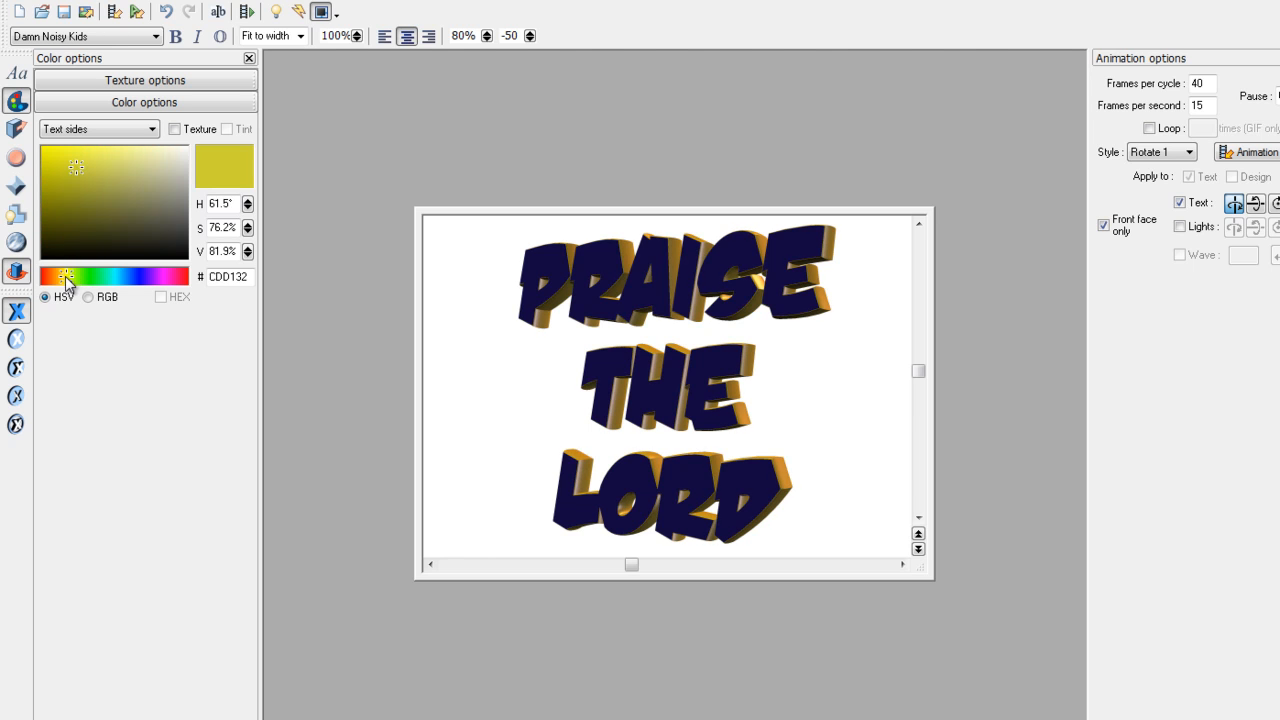
{"action": "left_click_drag", "start_coordinate": [77, 177], "coordinate": [50, 150]}
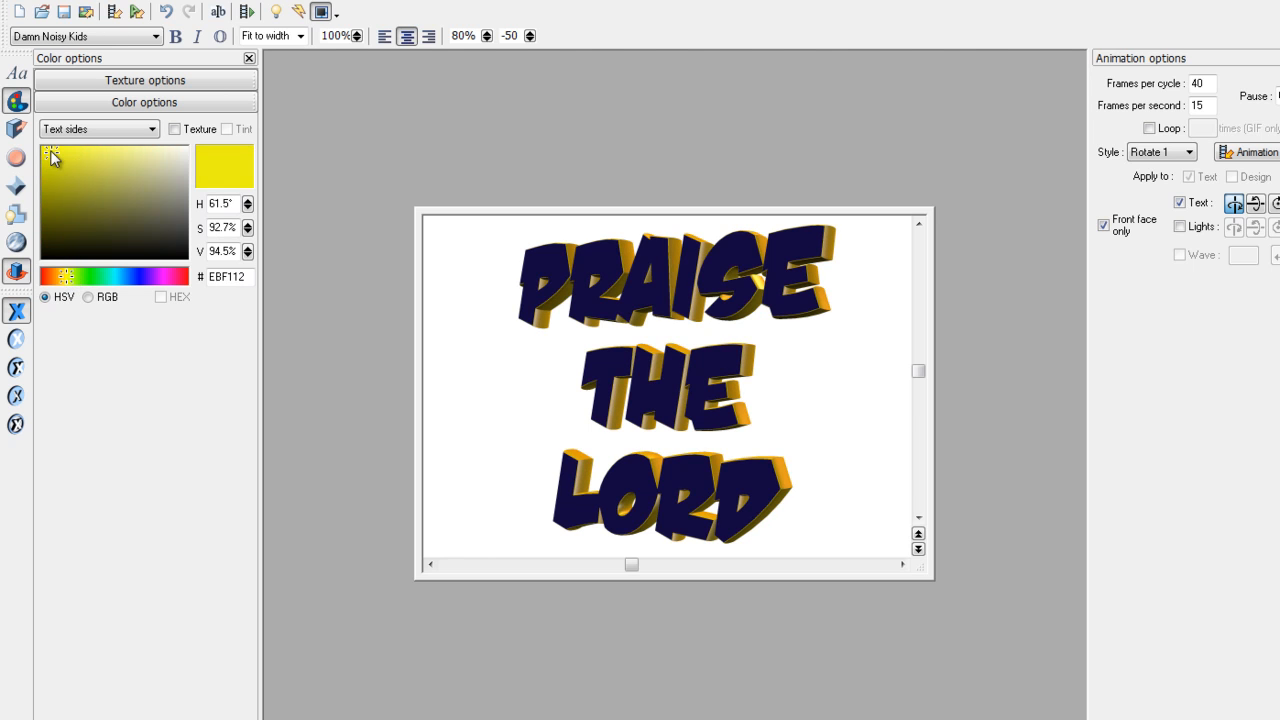
{"action": "left_click_drag", "start_coordinate": [65, 280], "coordinate": [58, 279]}
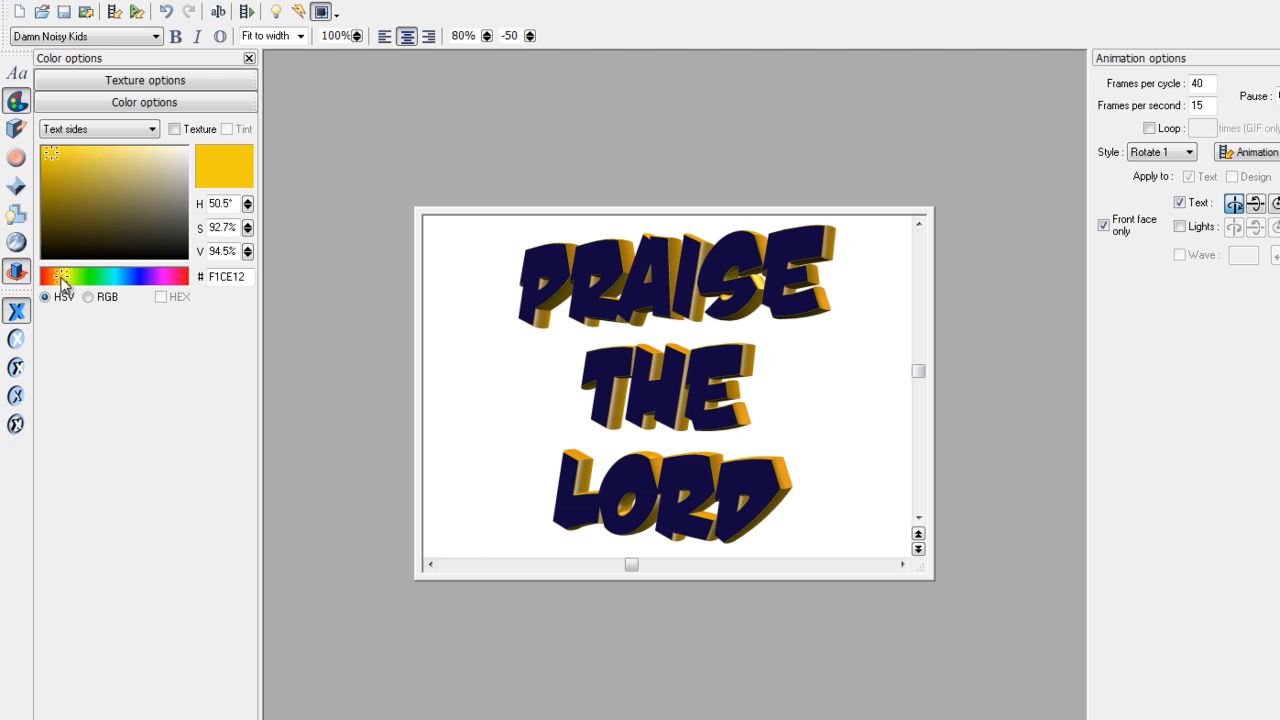
{"action": "left_click", "coordinate": [49, 148]}
{"action": "left_click", "coordinate": [248, 12]}
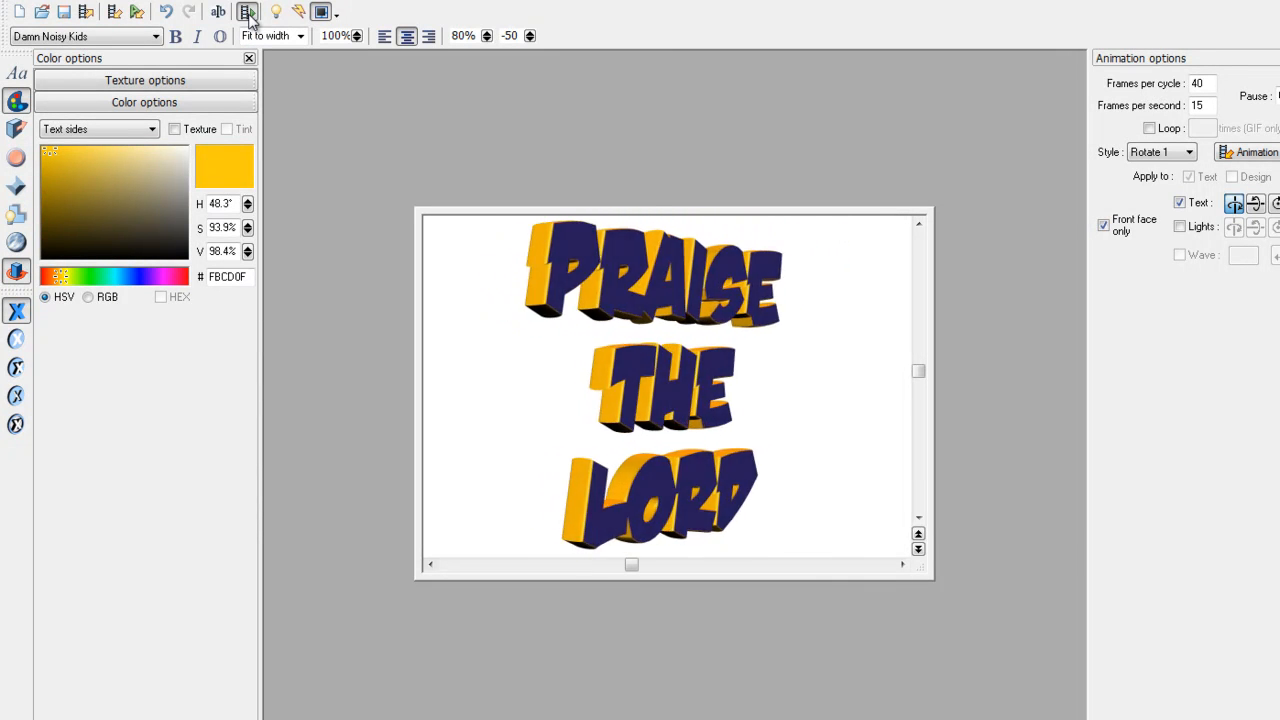
{"action": "left_click", "coordinate": [249, 15]}
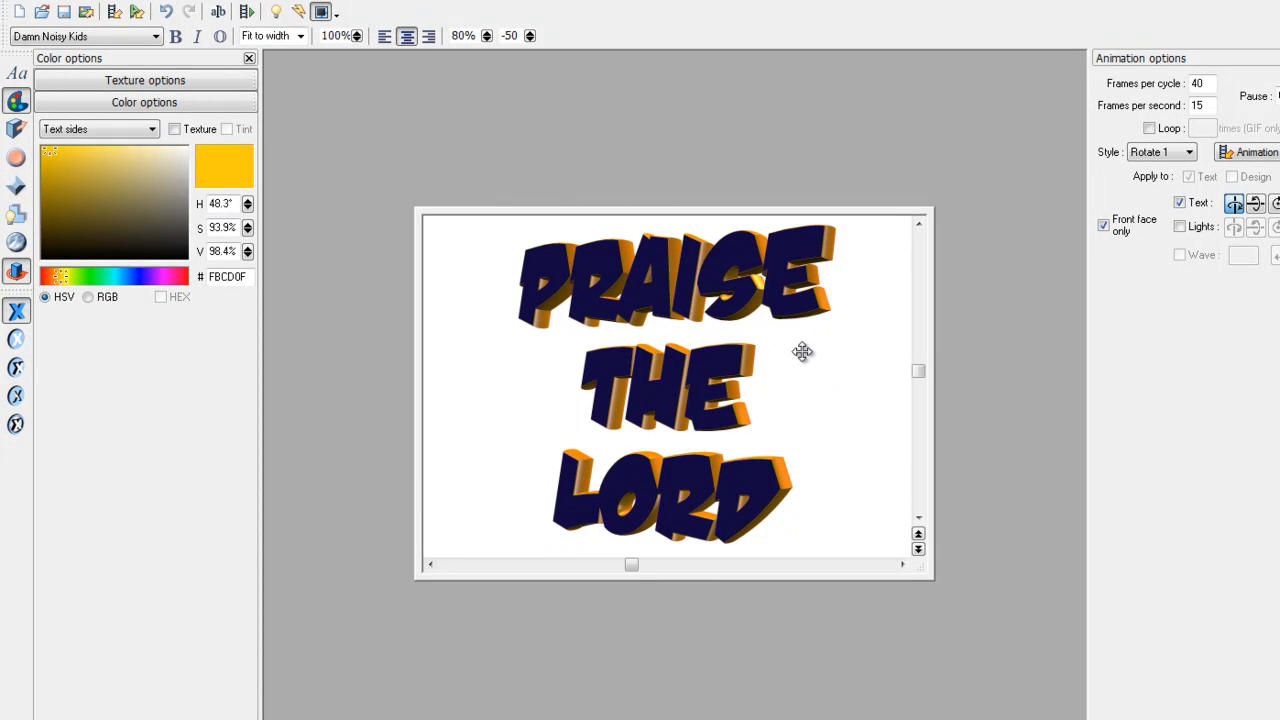
- Set the background colour to pale turquoise 7EE3D8
{"action": "left_click", "coordinate": [80, 130]}
{"action": "left_click", "coordinate": [85, 175]}
{"action": "left_click", "coordinate": [63, 168]}
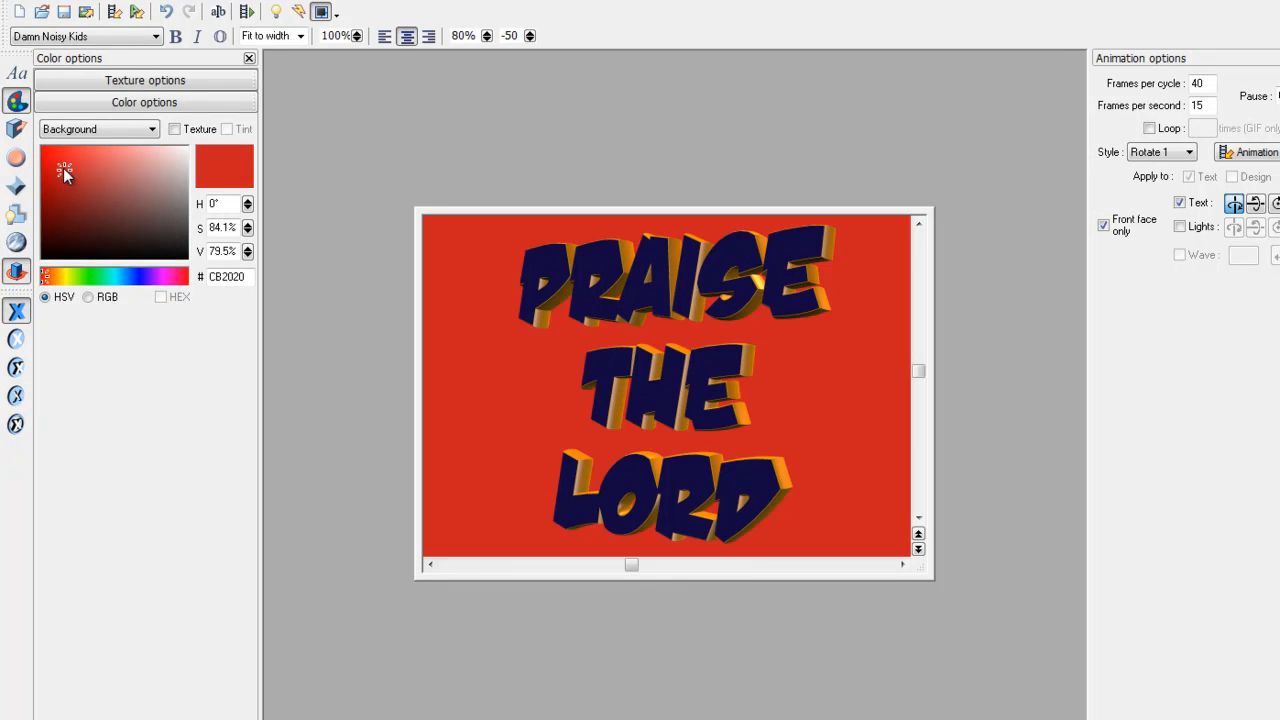
{"action": "left_click", "coordinate": [74, 206]}
{"action": "left_click", "coordinate": [146, 188]}
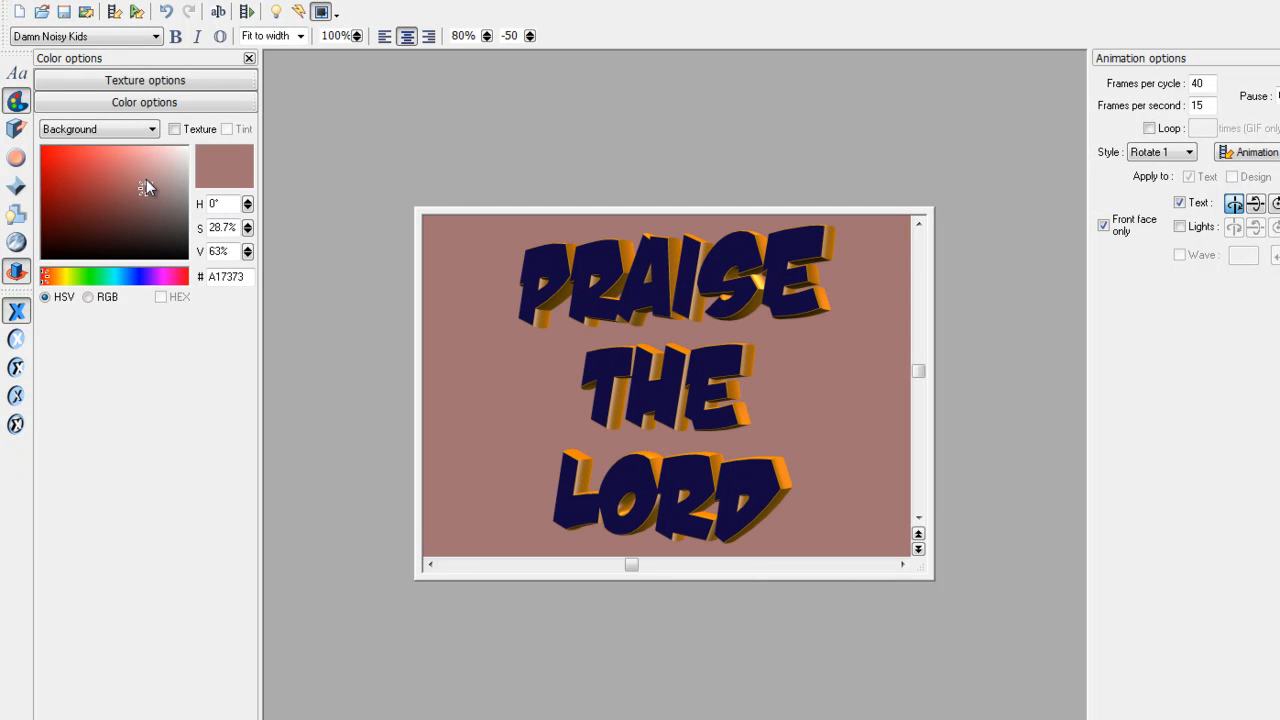
{"action": "left_click", "coordinate": [119, 276]}
{"action": "left_click", "coordinate": [84, 194]}
{"action": "left_click", "coordinate": [70, 178]}
{"action": "left_click", "coordinate": [121, 163]}
{"action": "left_click", "coordinate": [137, 174]}
{"action": "left_click", "coordinate": [112, 276]}
{"action": "left_click", "coordinate": [123, 160]}
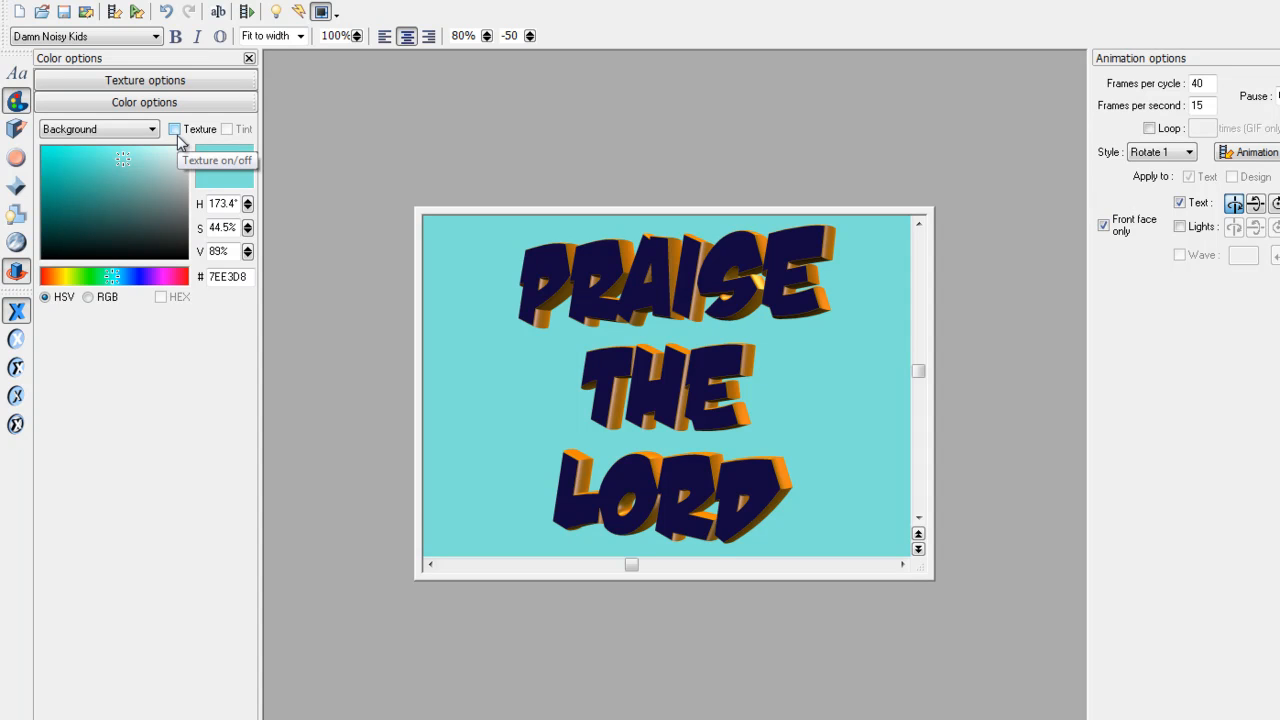
- Use the sunraysbackground image as a tiled background texture and shrink the canvas
{"action": "left_click", "coordinate": [174, 129]}
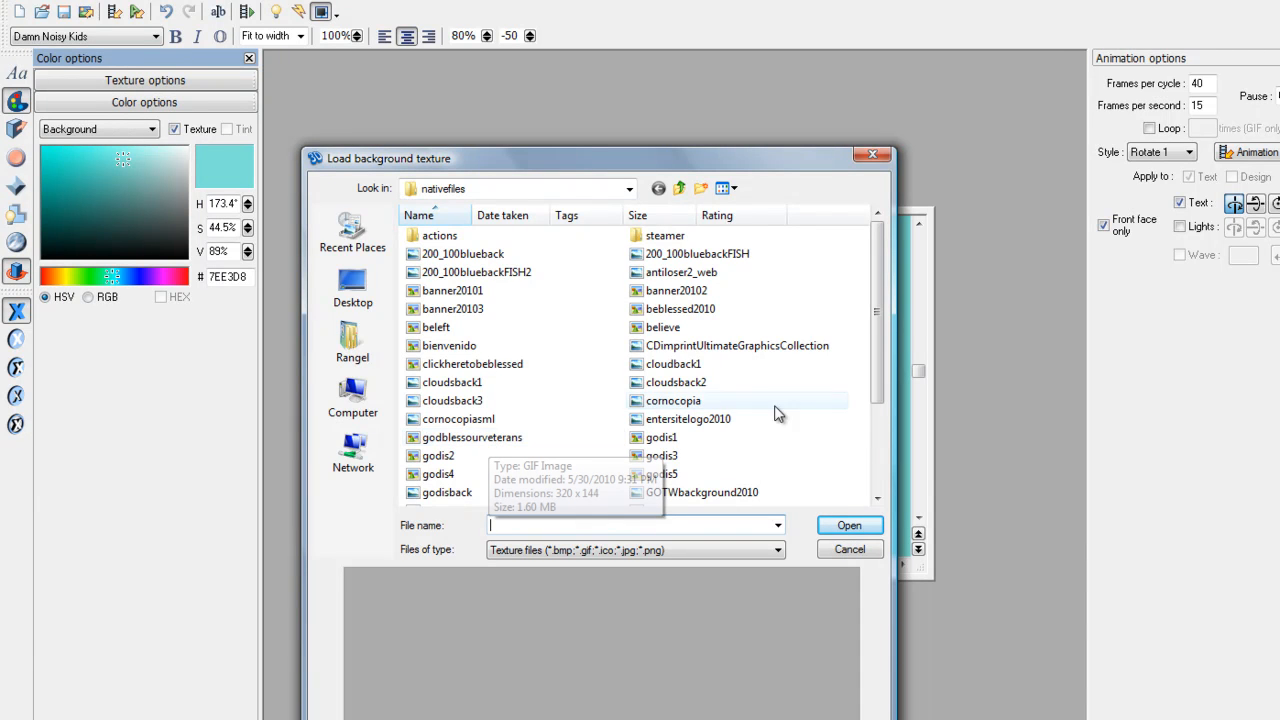
{"action": "left_click_drag", "start_coordinate": [886, 327], "coordinate": [876, 432]}
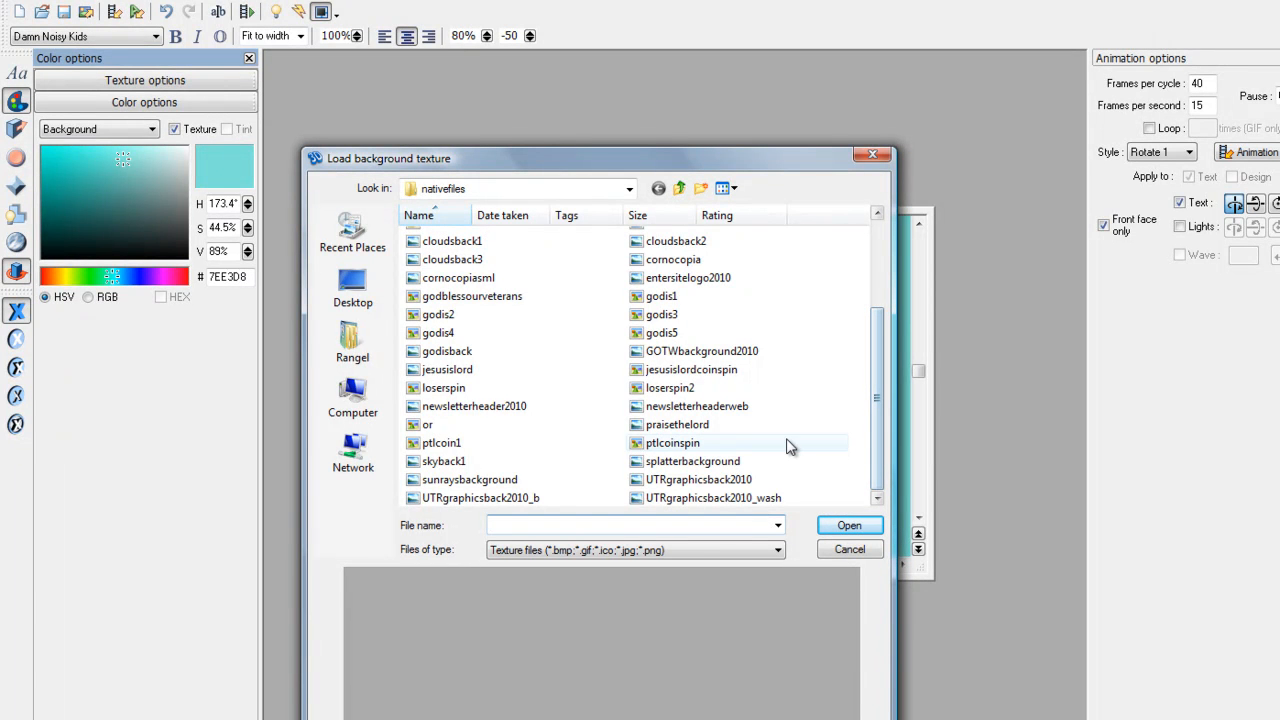
{"action": "left_click", "coordinate": [437, 462]}
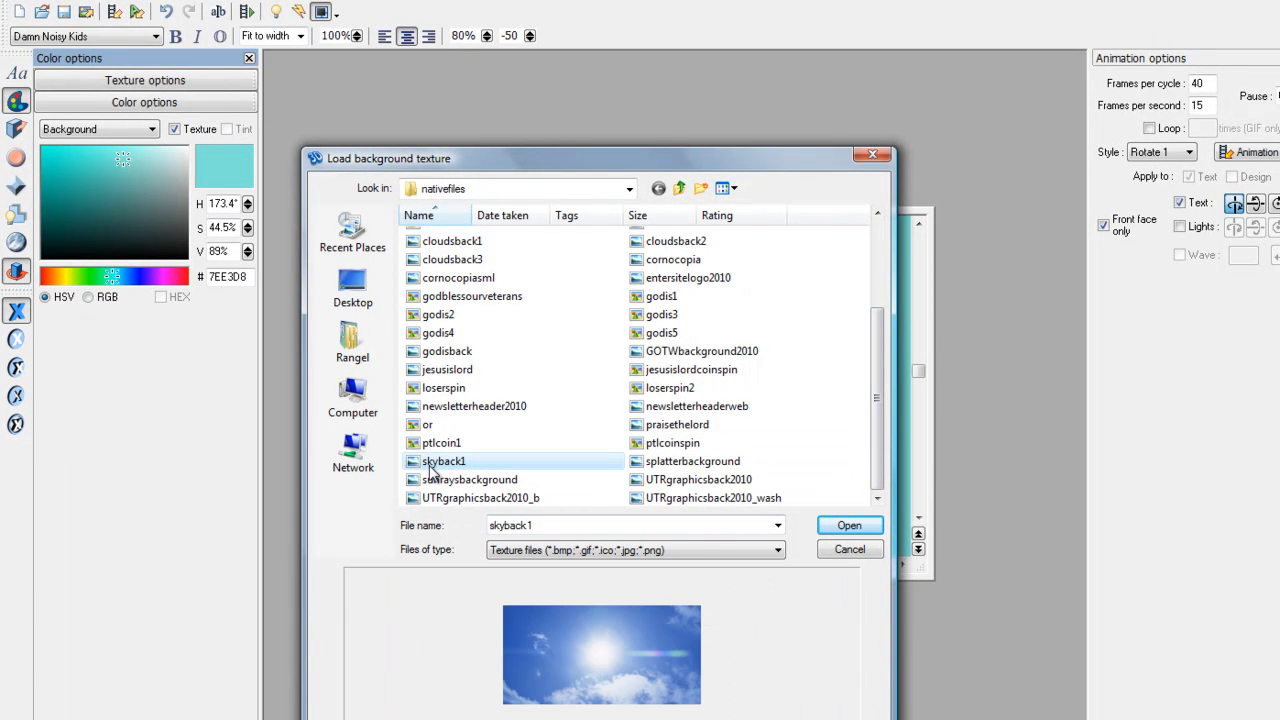
{"action": "left_click", "coordinate": [433, 480]}
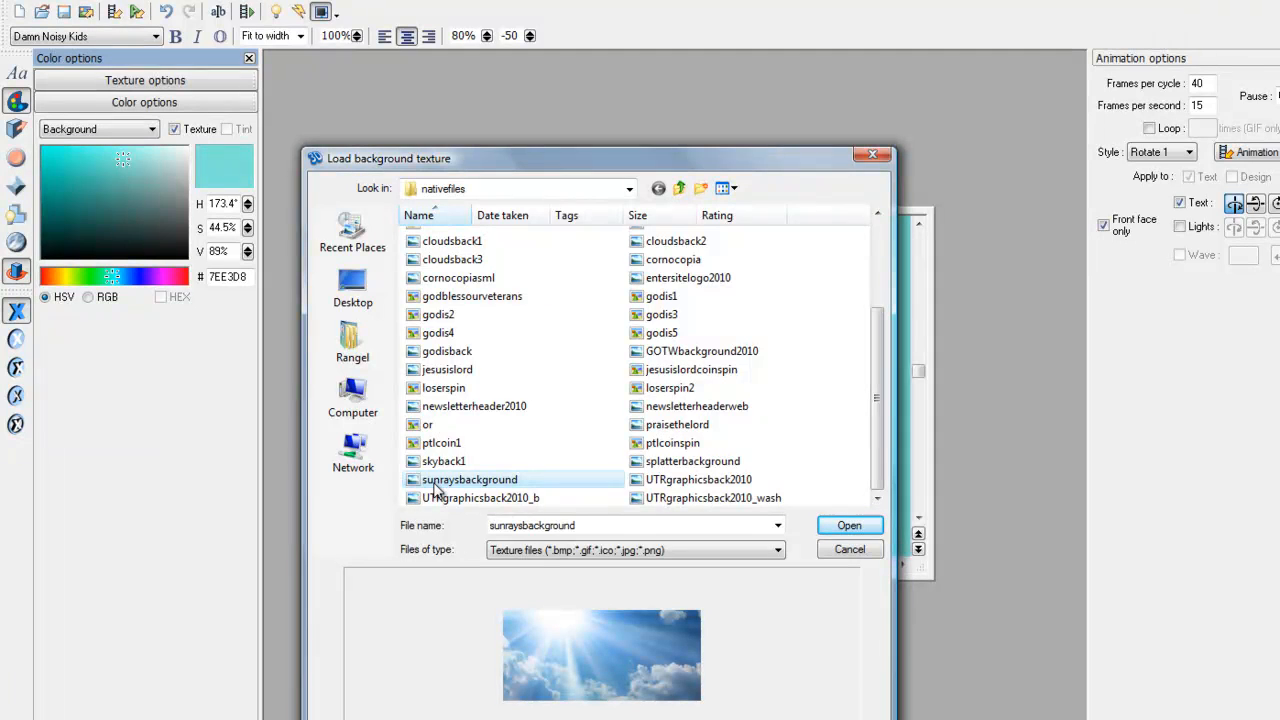
{"action": "left_click", "coordinate": [849, 526]}
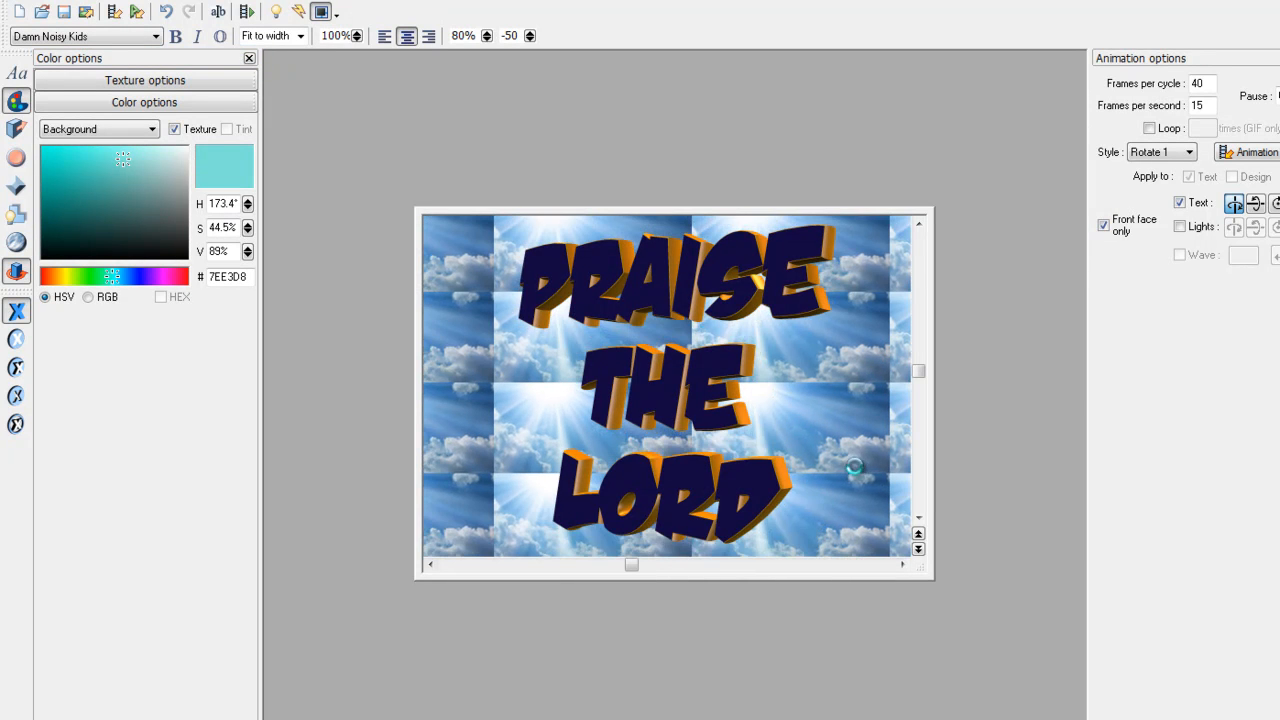
{"action": "left_click_drag", "start_coordinate": [924, 574], "coordinate": [758, 420]}
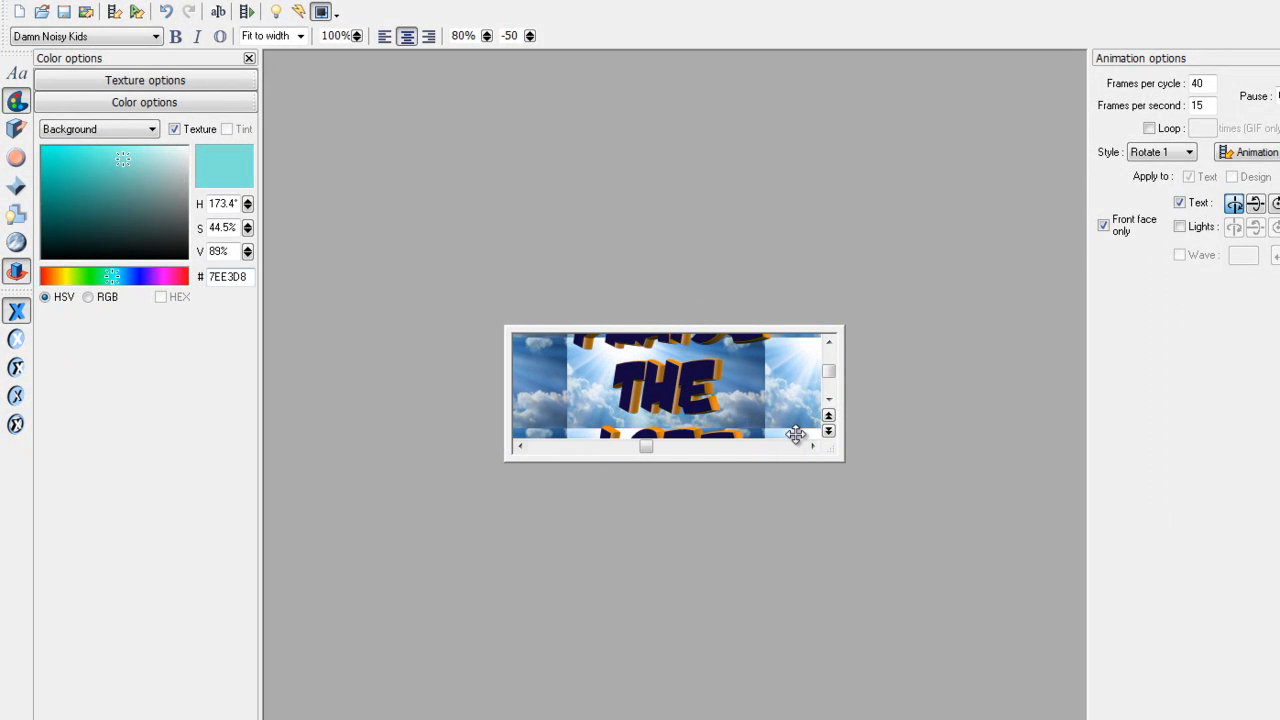
{"action": "left_click_drag", "start_coordinate": [837, 449], "coordinate": [868, 517]}
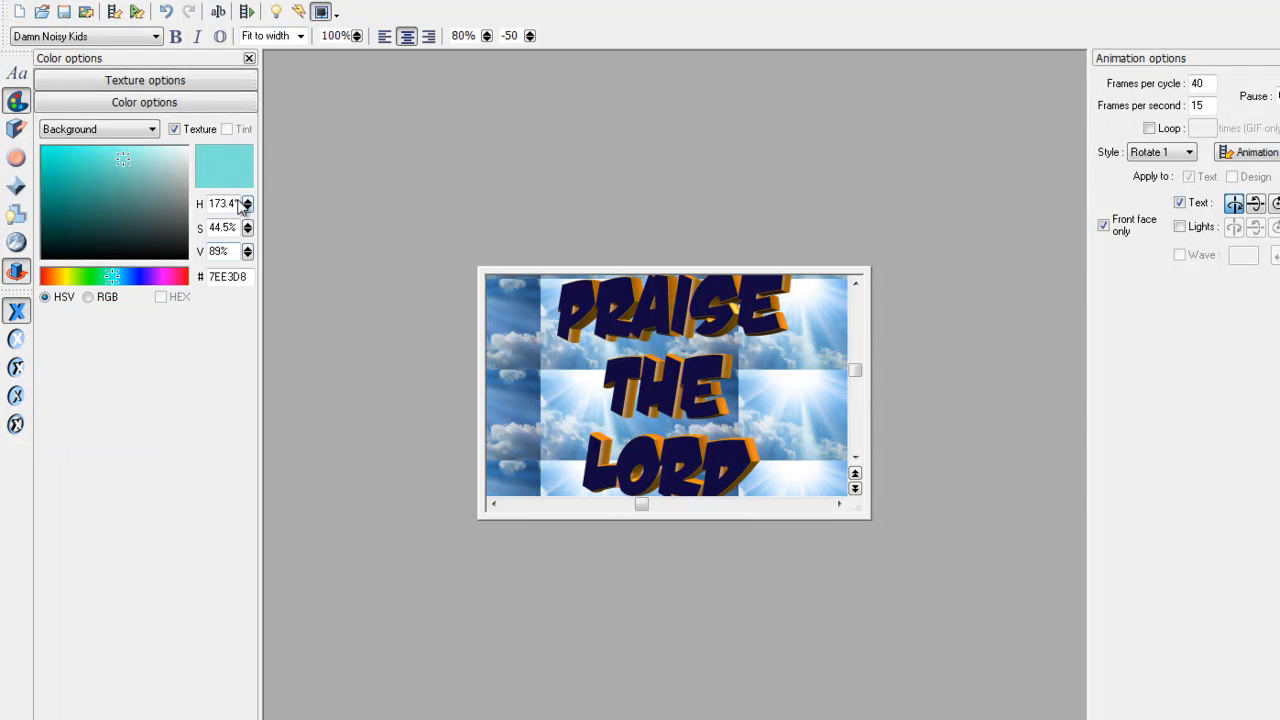
- Replace the background texture with the cloudsback3 sky image
{"action": "left_click", "coordinate": [17, 243]}
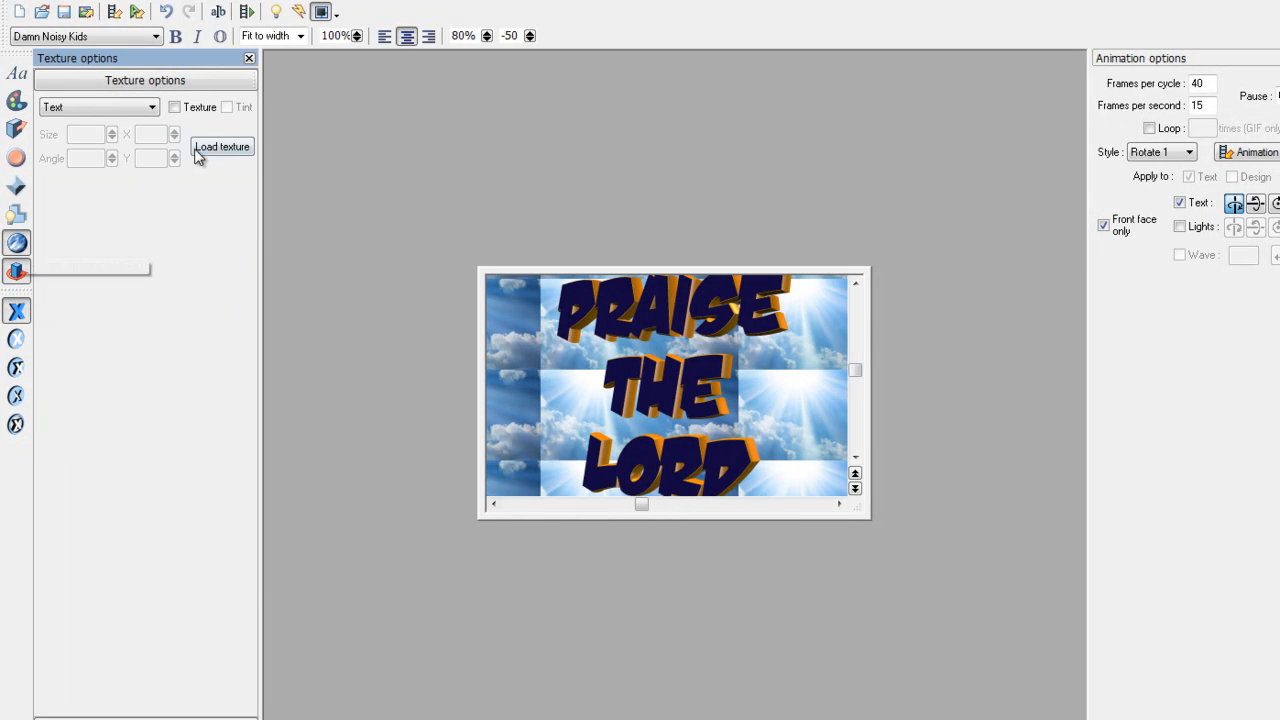
{"action": "left_click", "coordinate": [220, 147]}
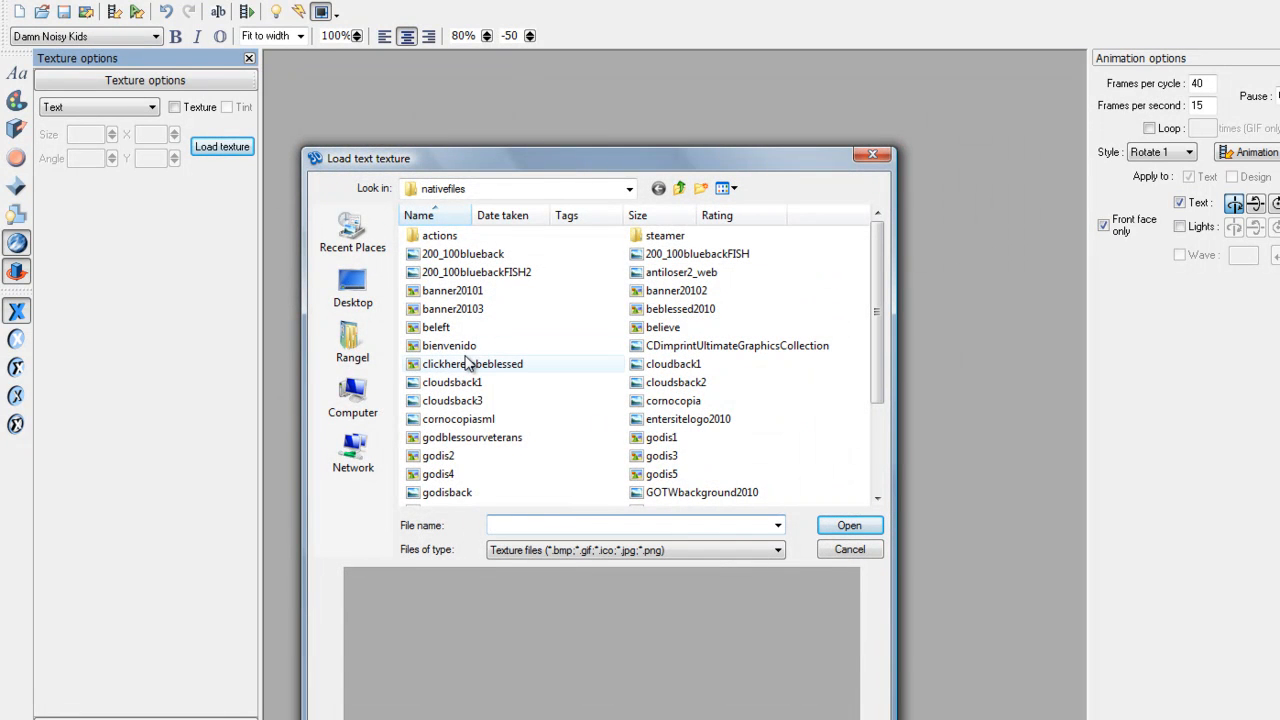
{"action": "left_click", "coordinate": [861, 551]}
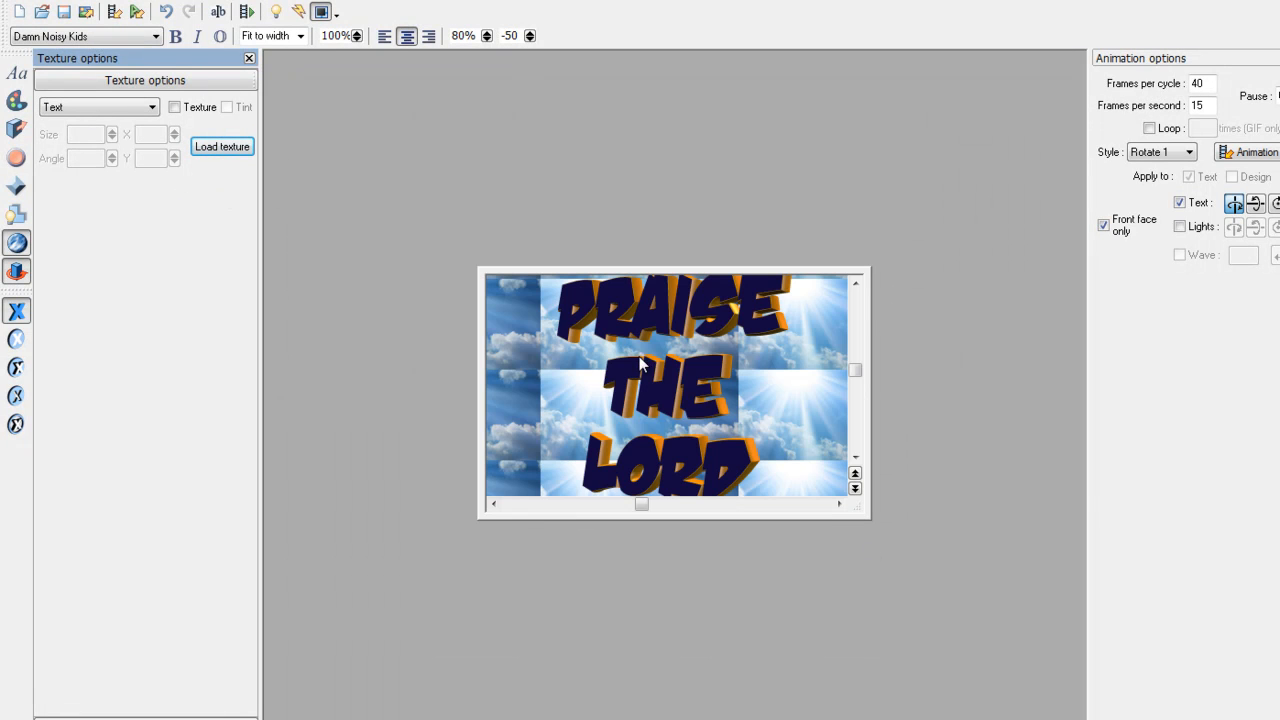
{"action": "left_click", "coordinate": [115, 107]}
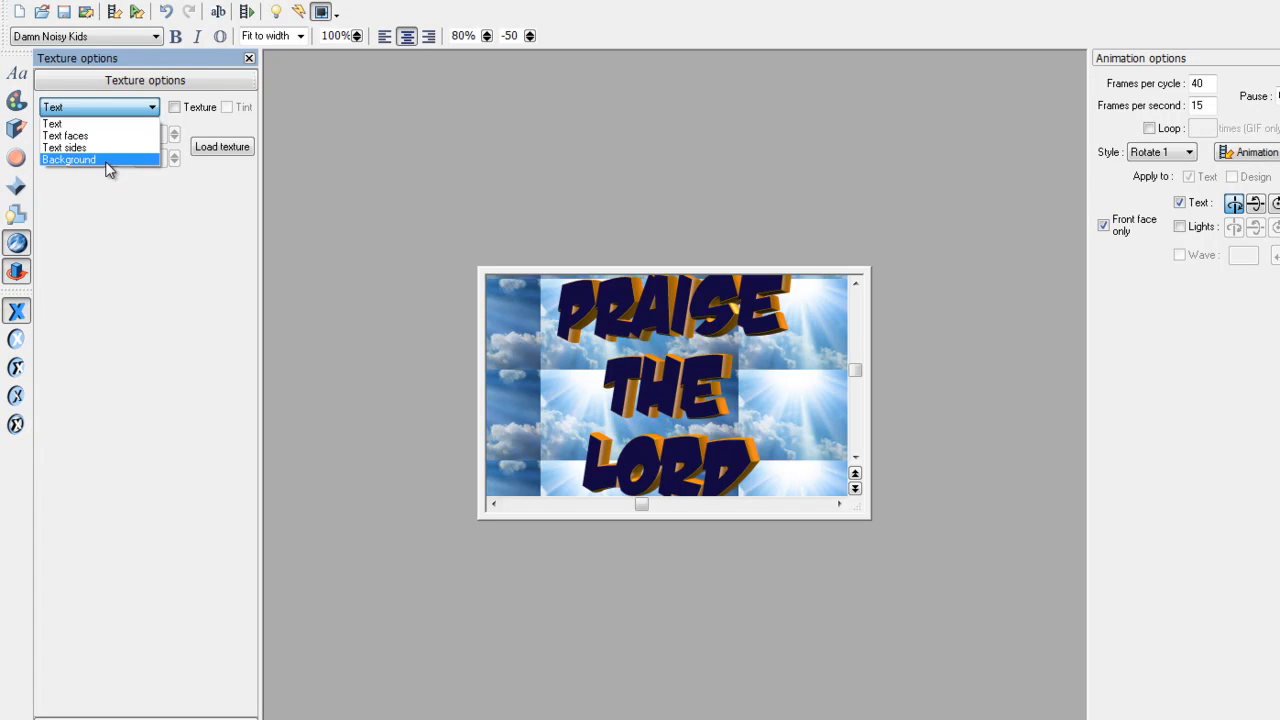
{"action": "left_click", "coordinate": [106, 162]}
{"action": "left_click", "coordinate": [222, 147]}
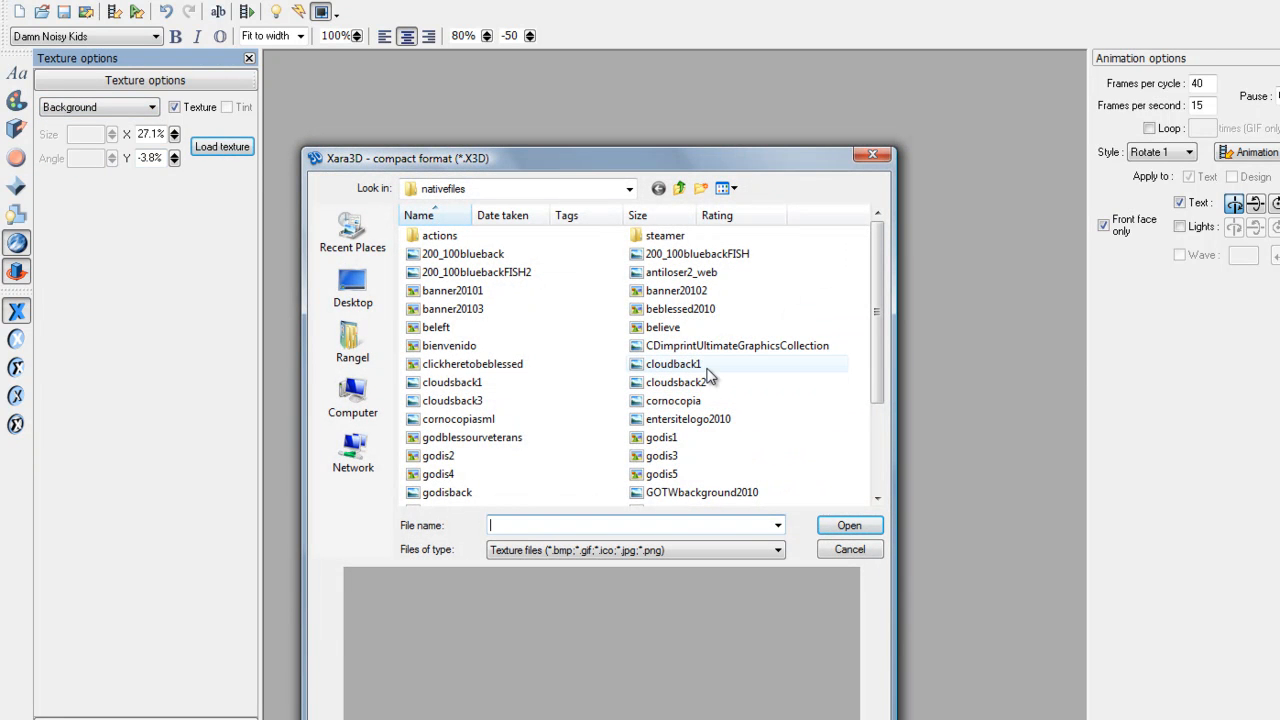
{"action": "left_click", "coordinate": [698, 366]}
{"action": "left_click", "coordinate": [687, 385]}
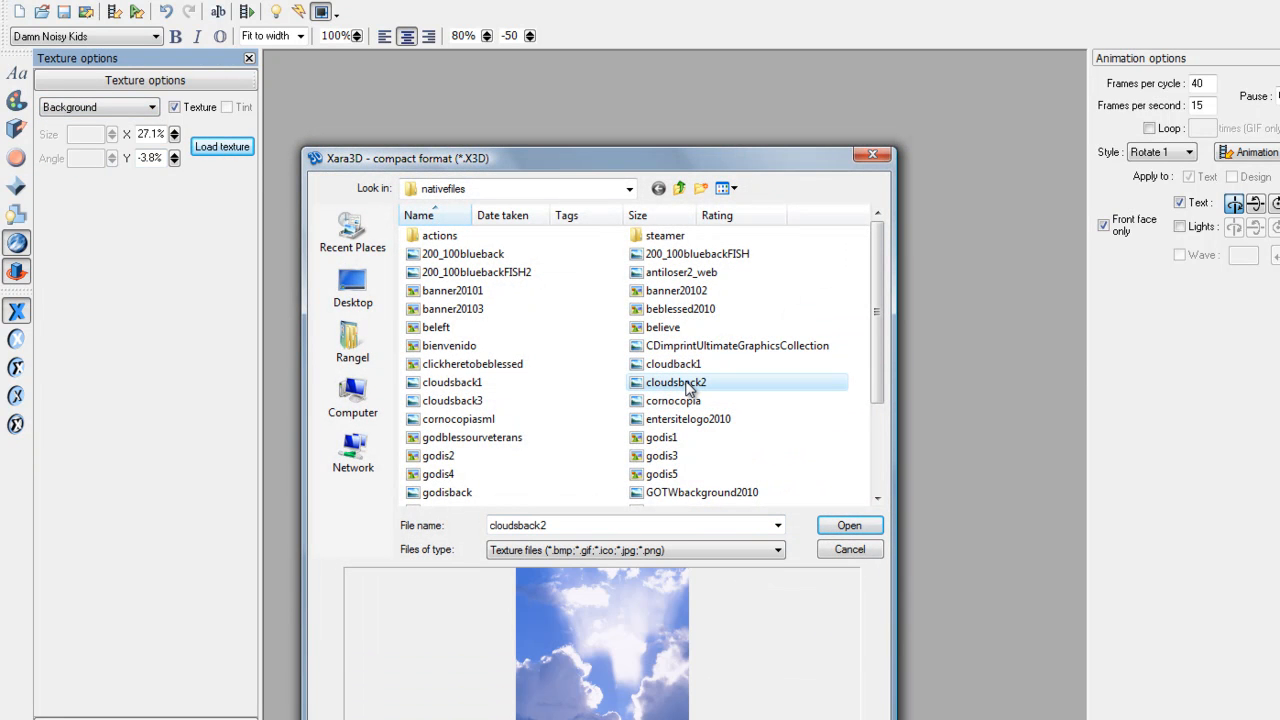
{"action": "left_click", "coordinate": [688, 401]}
{"action": "left_click", "coordinate": [688, 385]}
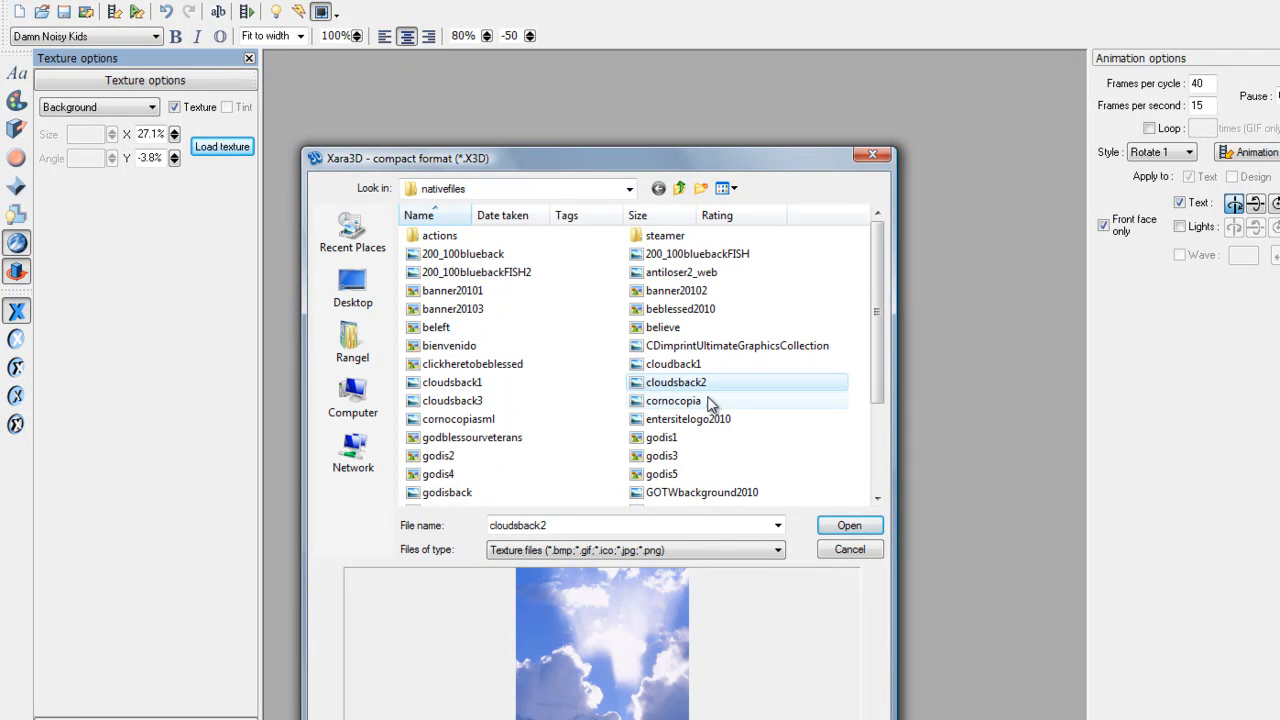
{"action": "left_click", "coordinate": [453, 403]}
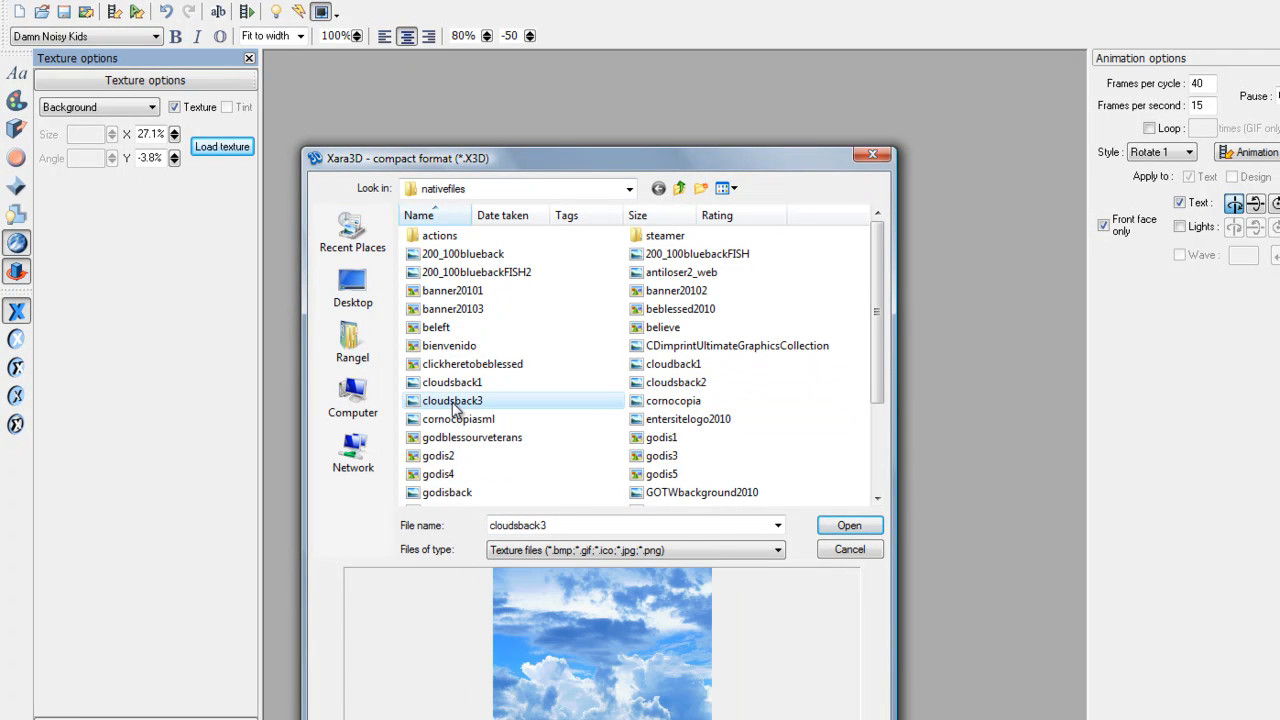
{"action": "left_click", "coordinate": [849, 525]}
- Reposition the sky texture behind the text (X -20%, Y 29.9%) and resize the canvas
{"action": "left_click_drag", "start_coordinate": [816, 443], "coordinate": [772, 402]}
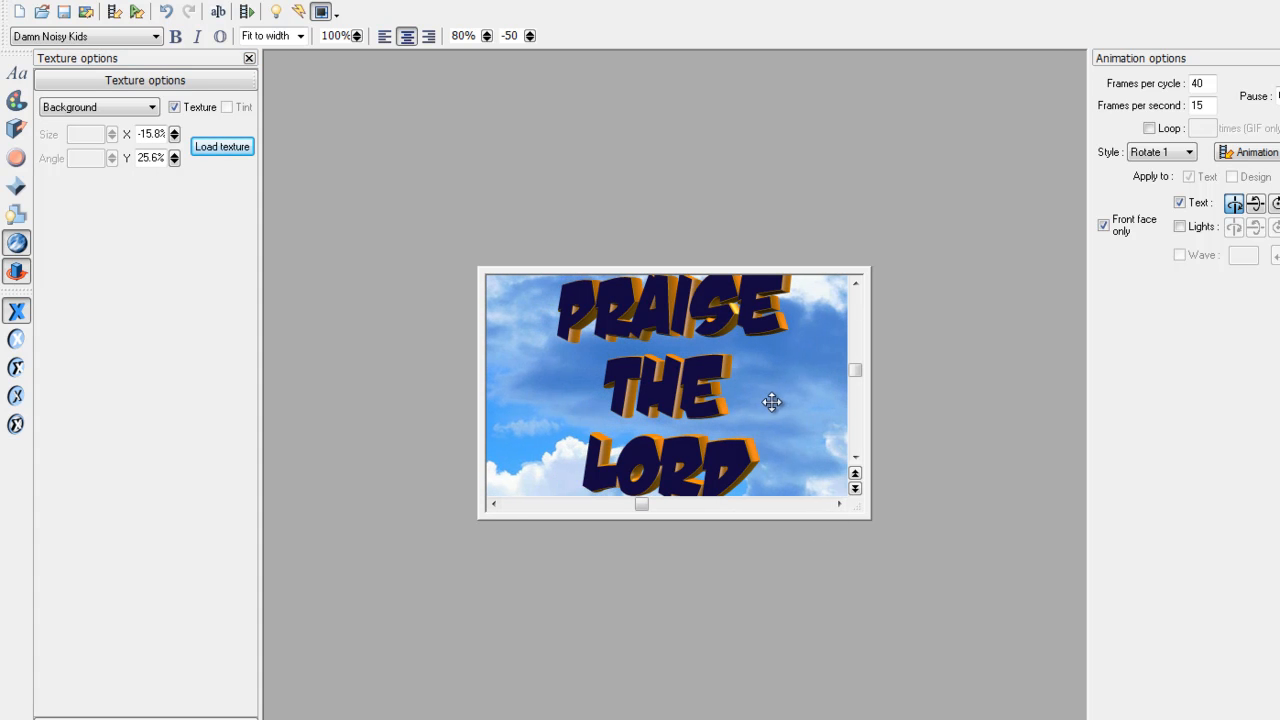
{"action": "left_click_drag", "start_coordinate": [864, 513], "coordinate": [837, 503]}
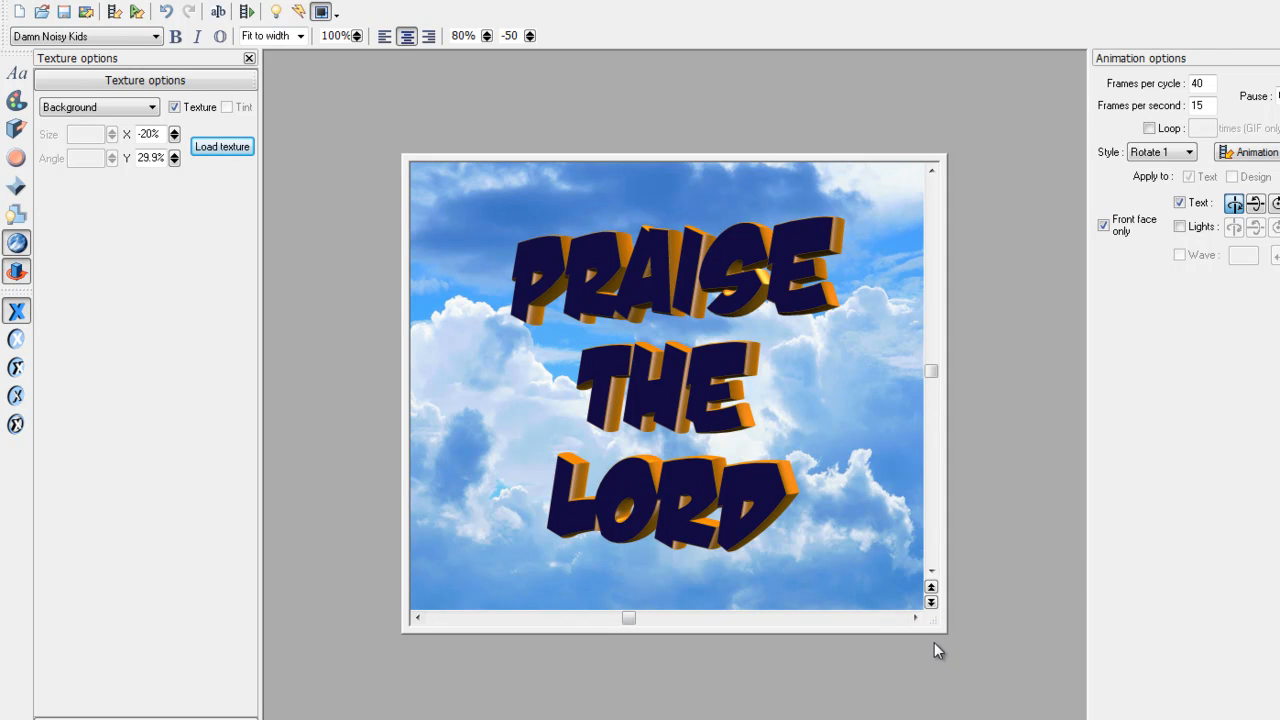
{"action": "left_click_drag", "start_coordinate": [938, 625], "coordinate": [831, 516]}
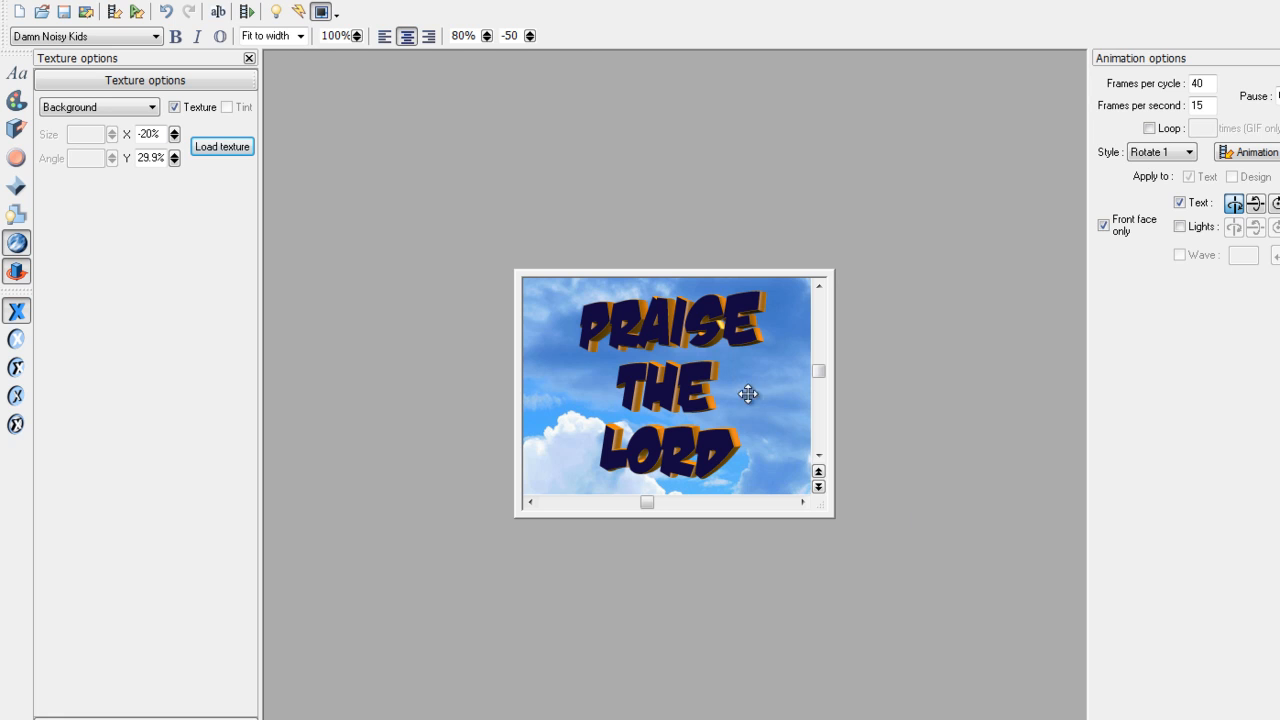
{"action": "left_click", "coordinate": [245, 12]}
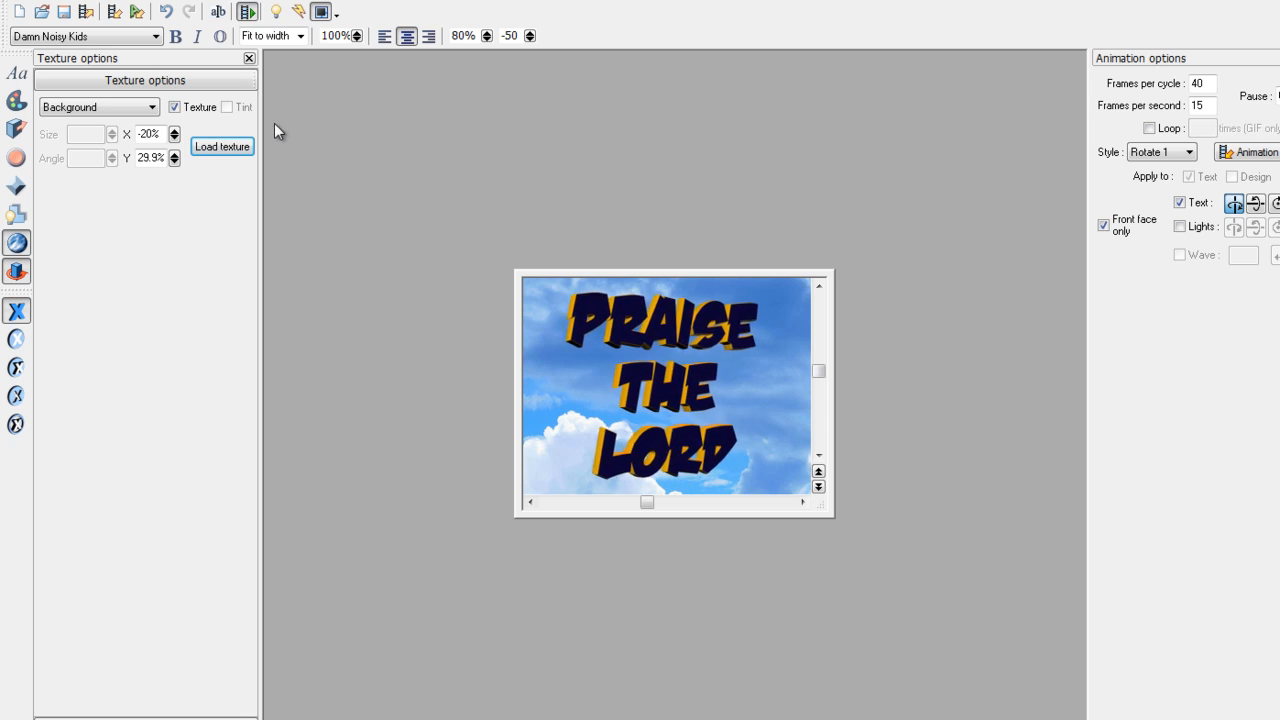
{"action": "left_click", "coordinate": [248, 12]}
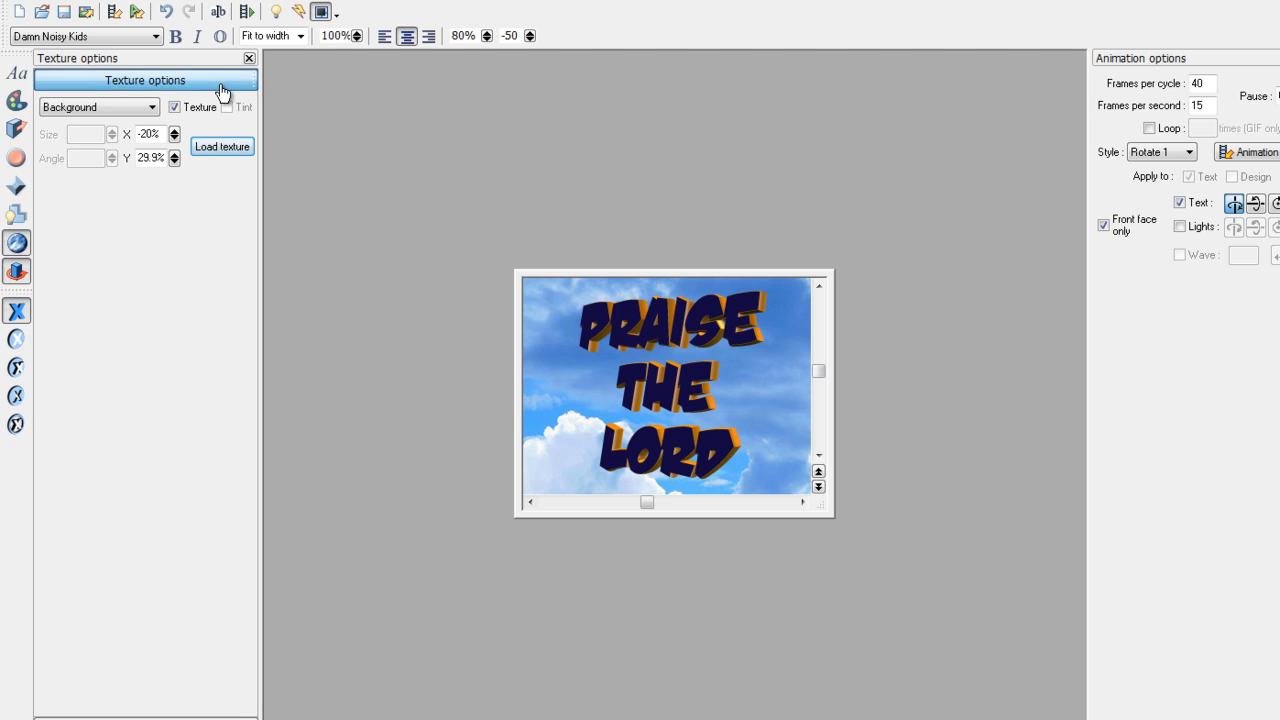
- Texture the letter faces with the cloudsback3 image and play the rotation
{"action": "left_click", "coordinate": [90, 108]}
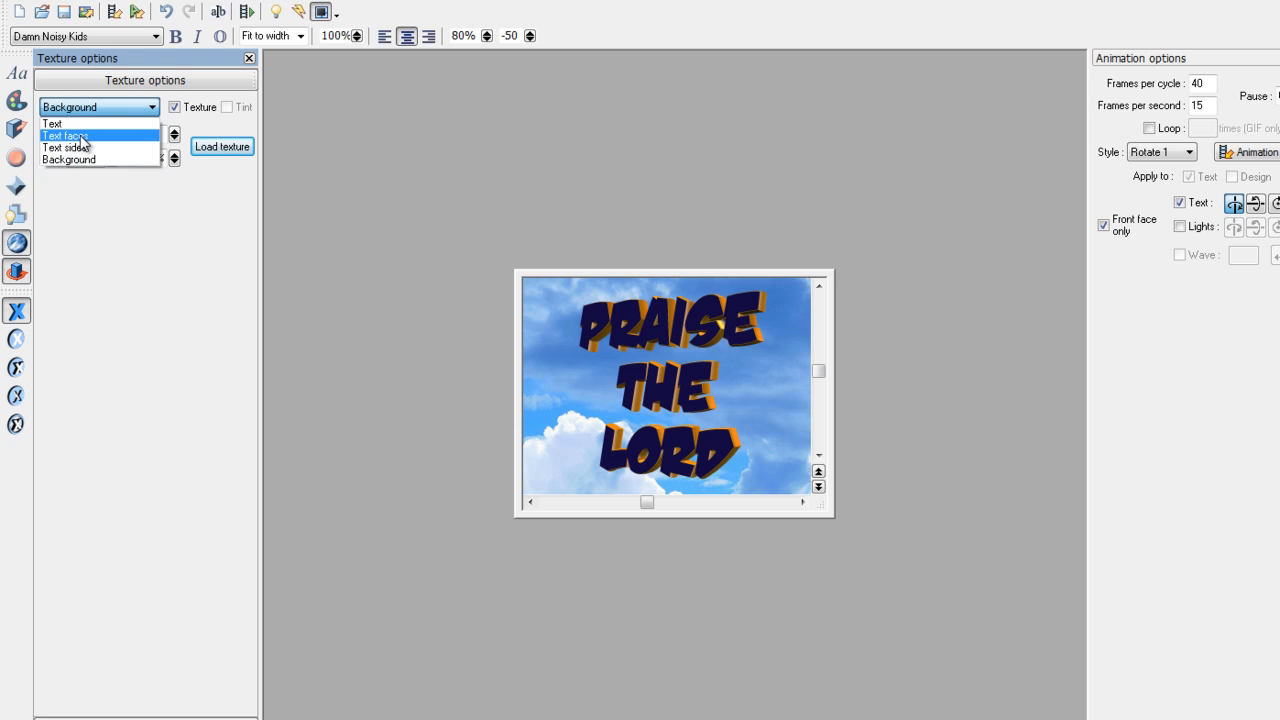
{"action": "left_click", "coordinate": [80, 138]}
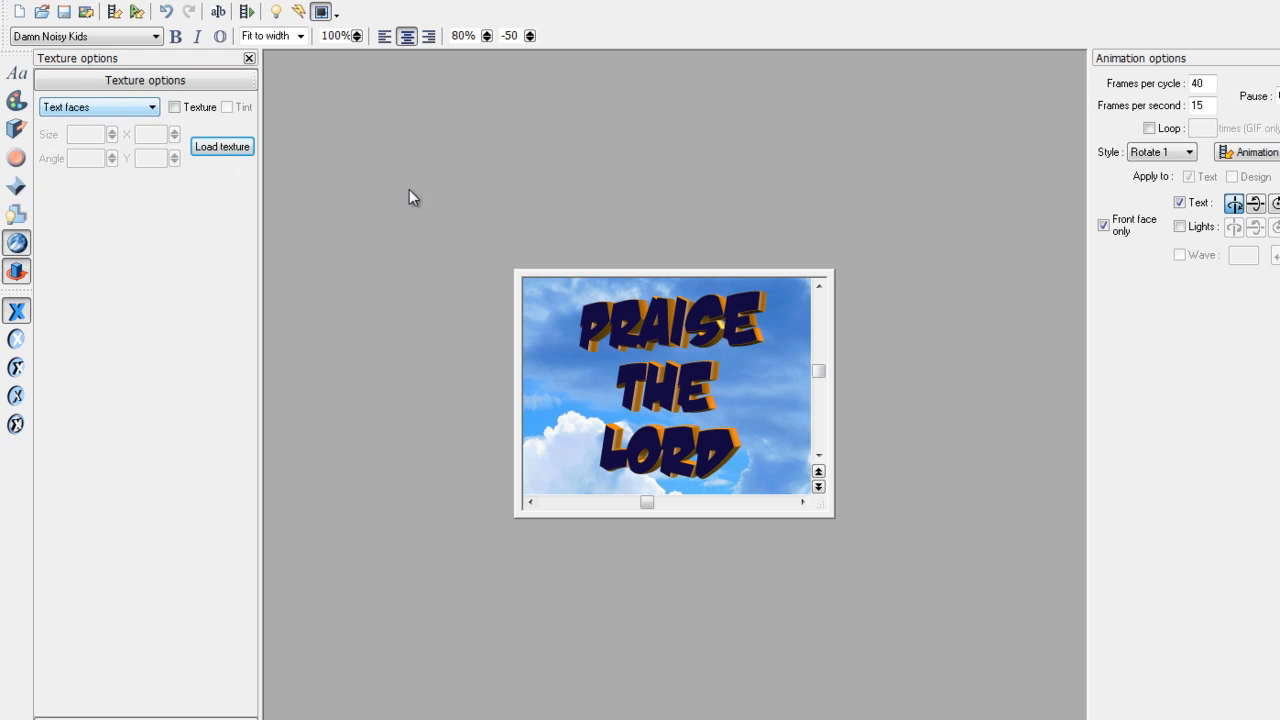
{"action": "left_click", "coordinate": [221, 147]}
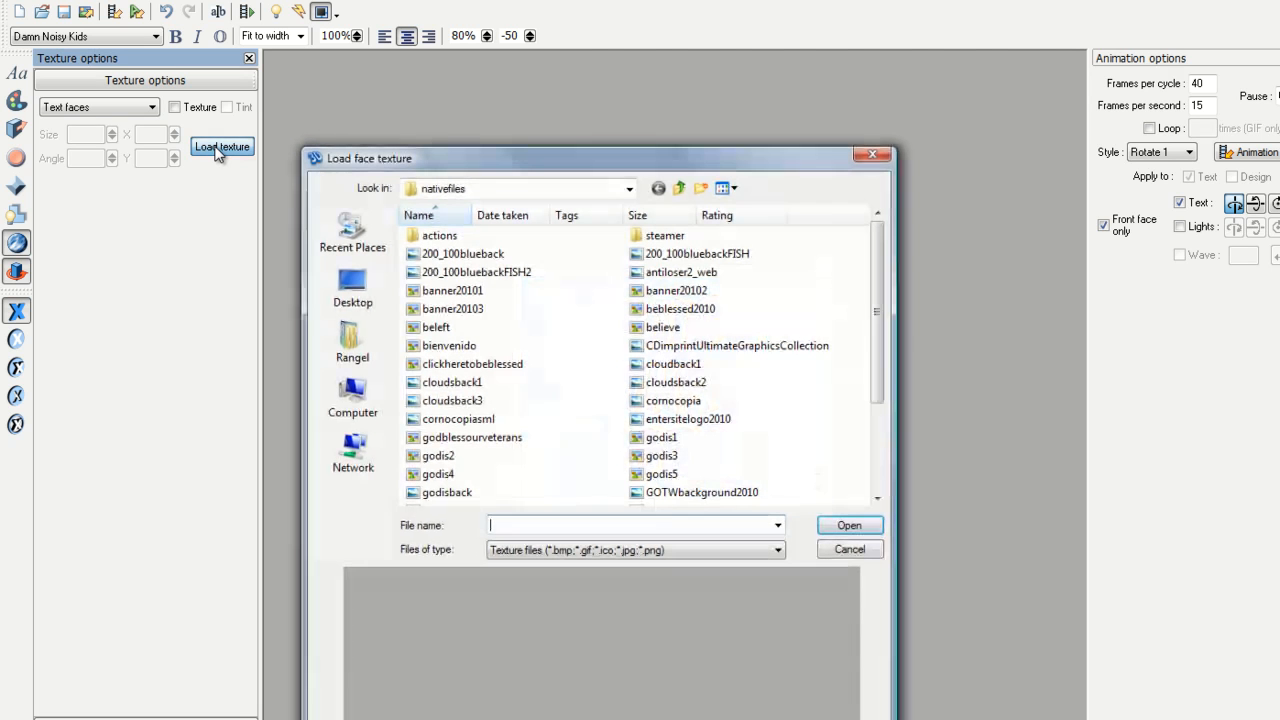
{"action": "left_click", "coordinate": [447, 404]}
{"action": "left_click", "coordinate": [849, 526]}
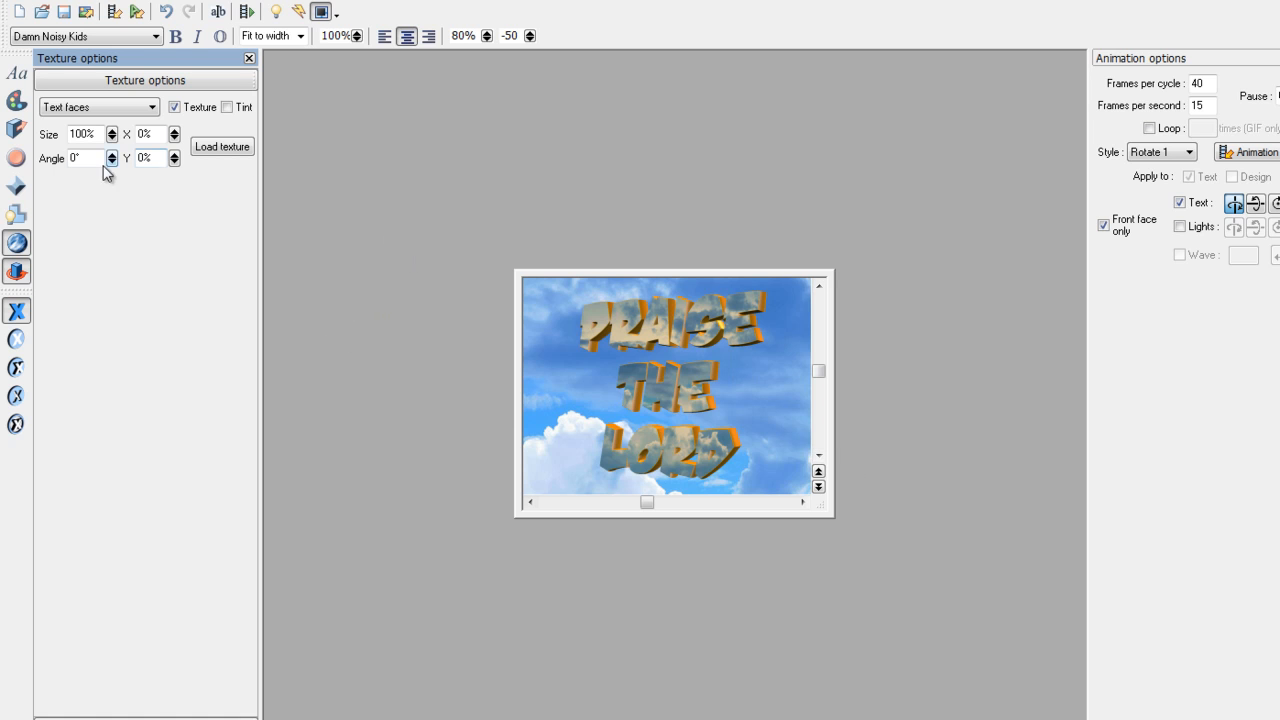
{"action": "left_click", "coordinate": [249, 14]}
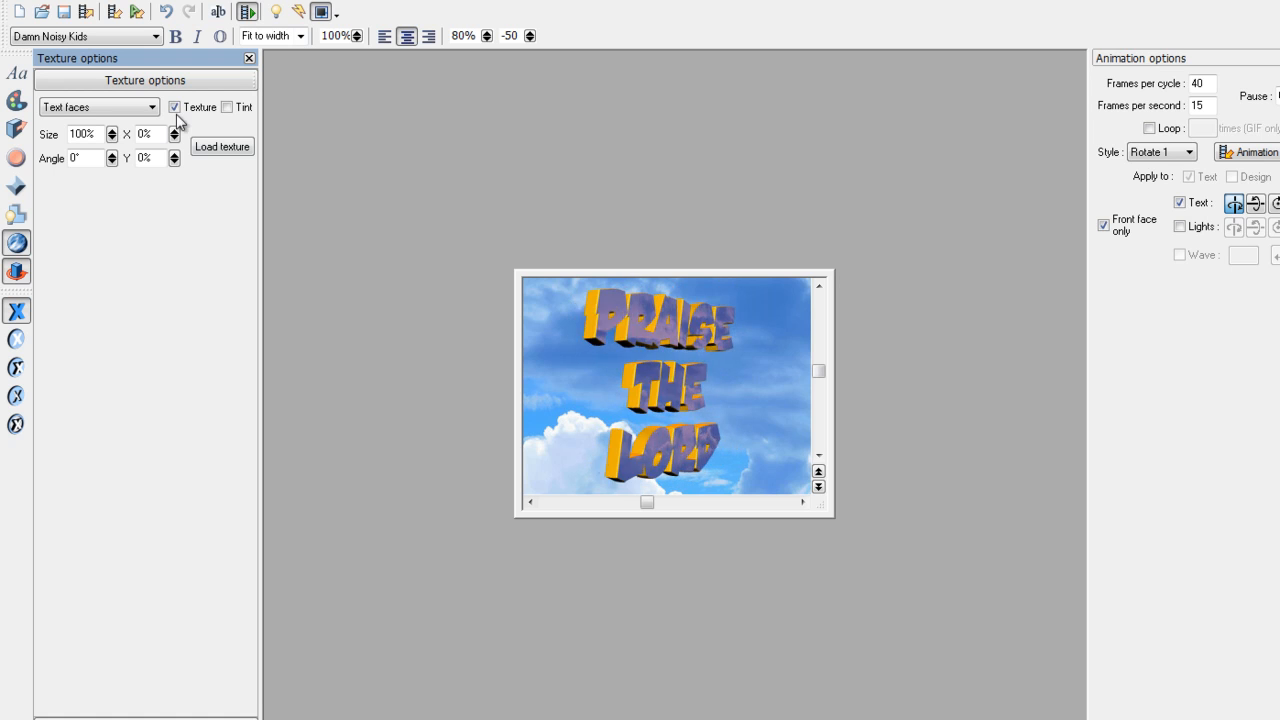
- Recolour the letter sides dark navy 0B0658
{"action": "left_click", "coordinate": [247, 12]}
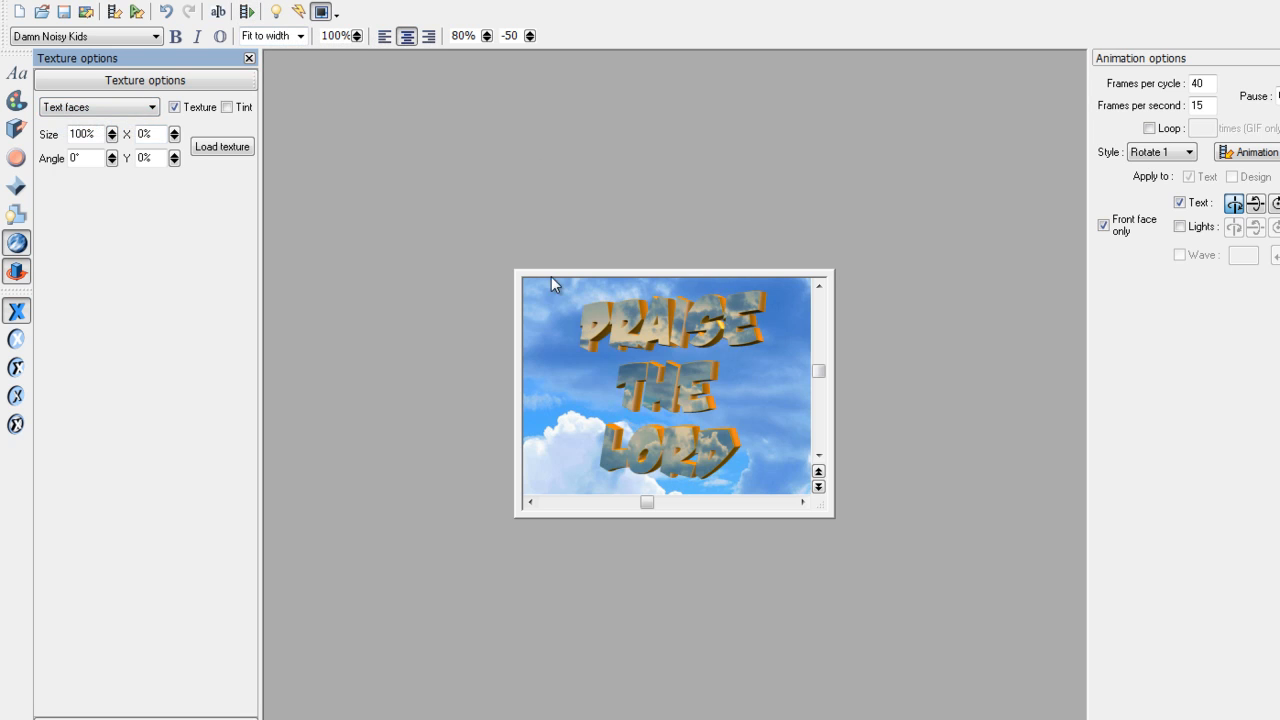
{"action": "left_click", "coordinate": [16, 101]}
{"action": "left_click", "coordinate": [88, 130]}
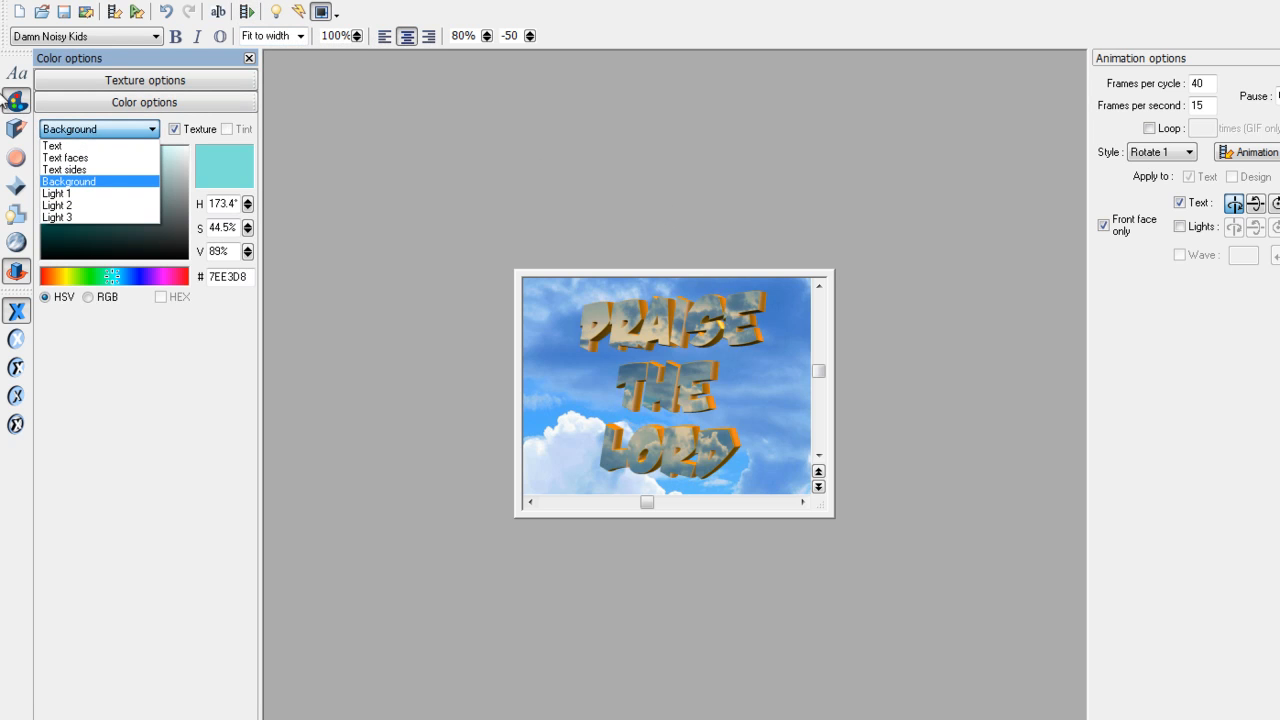
{"action": "left_click", "coordinate": [85, 169]}
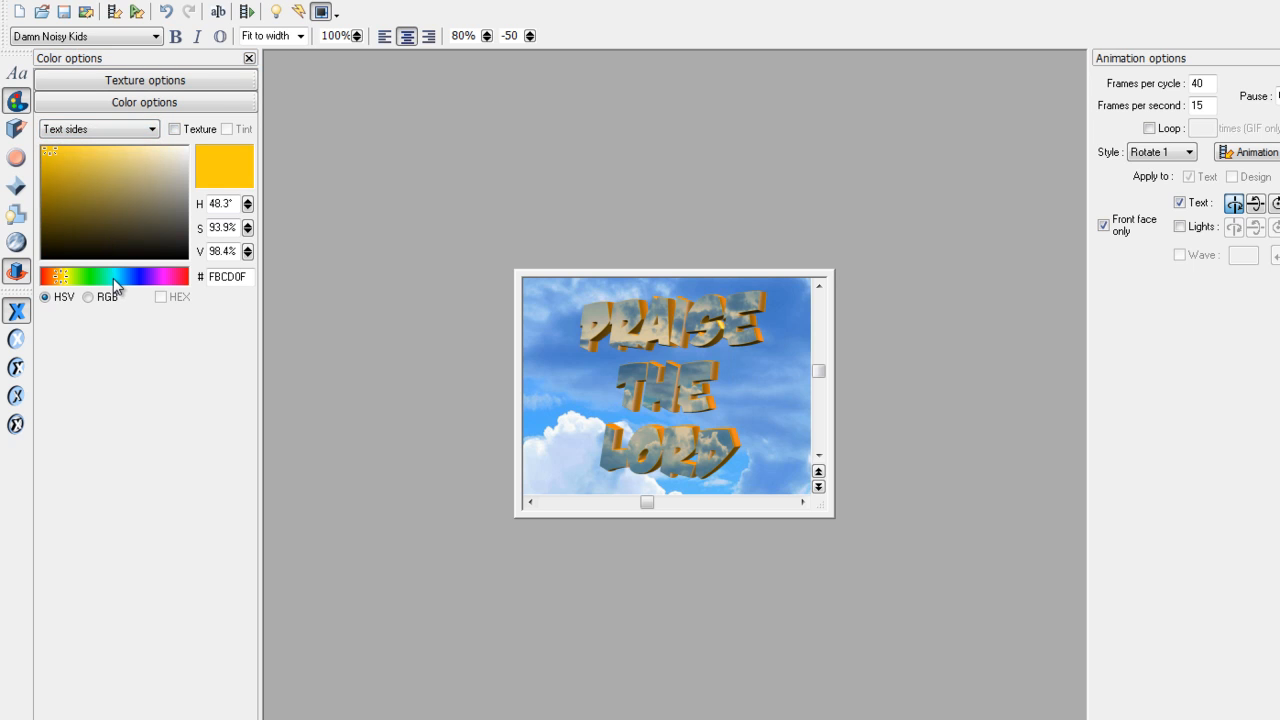
{"action": "left_click", "coordinate": [140, 277]}
{"action": "left_click", "coordinate": [114, 226]}
{"action": "left_click", "coordinate": [51, 222]}
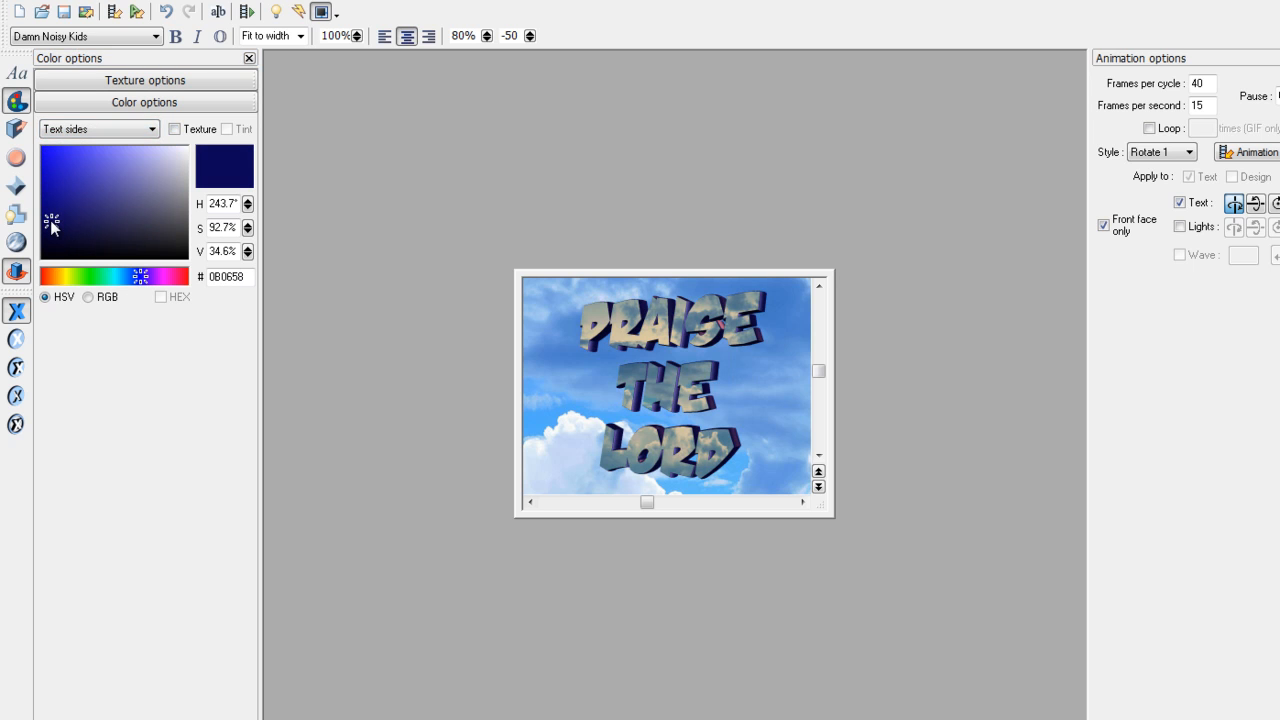
- Preview the rotation and turn the text to show its navy sides
{"action": "left_click", "coordinate": [247, 11]}
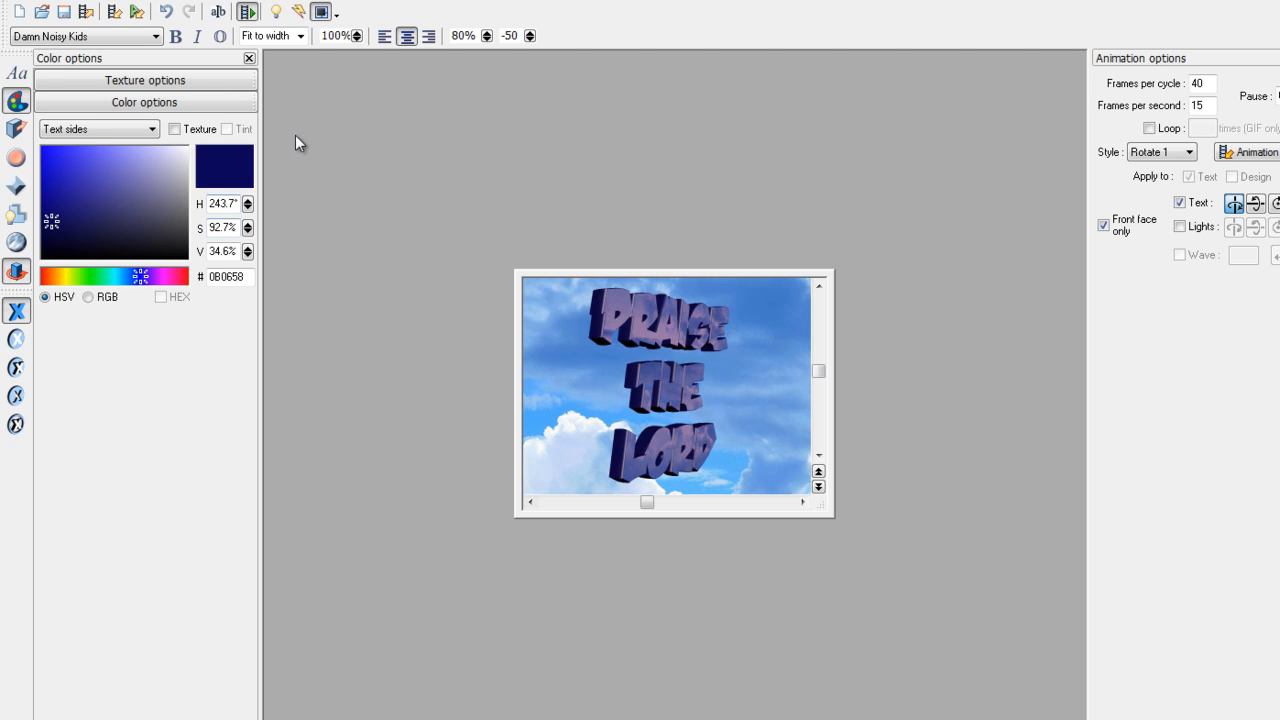
{"action": "left_click", "coordinate": [247, 12]}
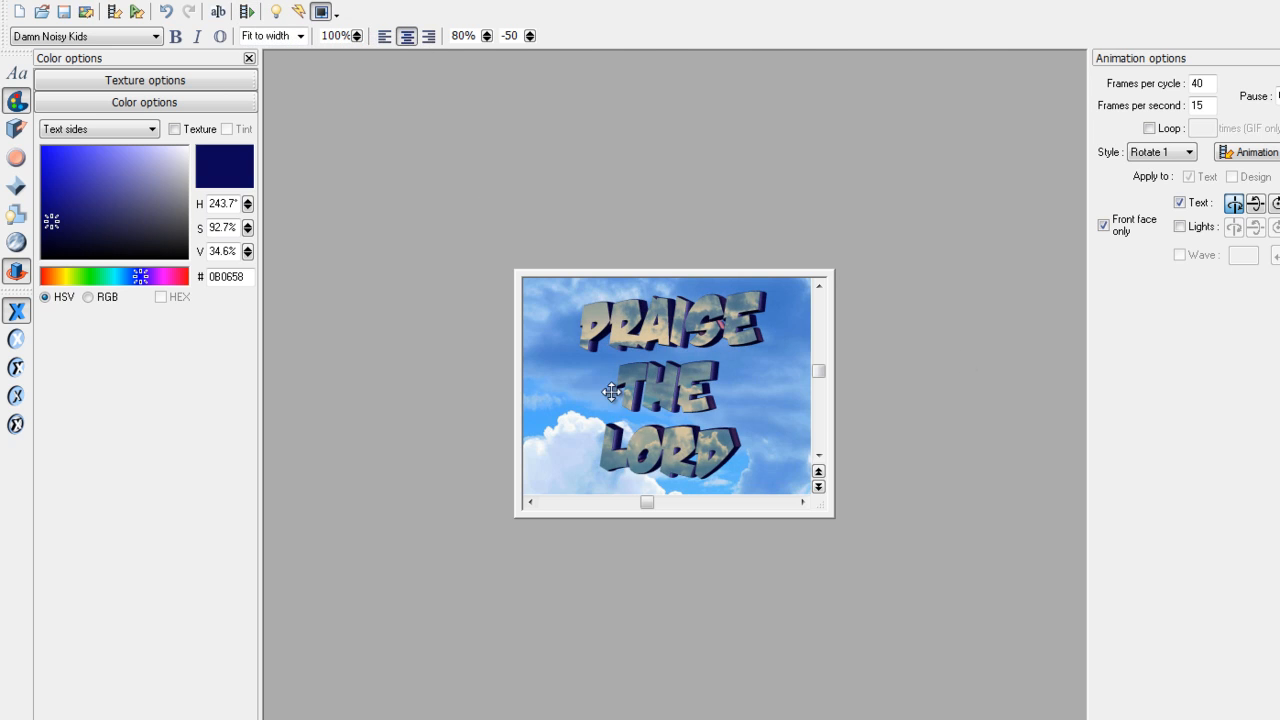
{"action": "left_click_drag", "start_coordinate": [720, 336], "coordinate": [576, 340]}
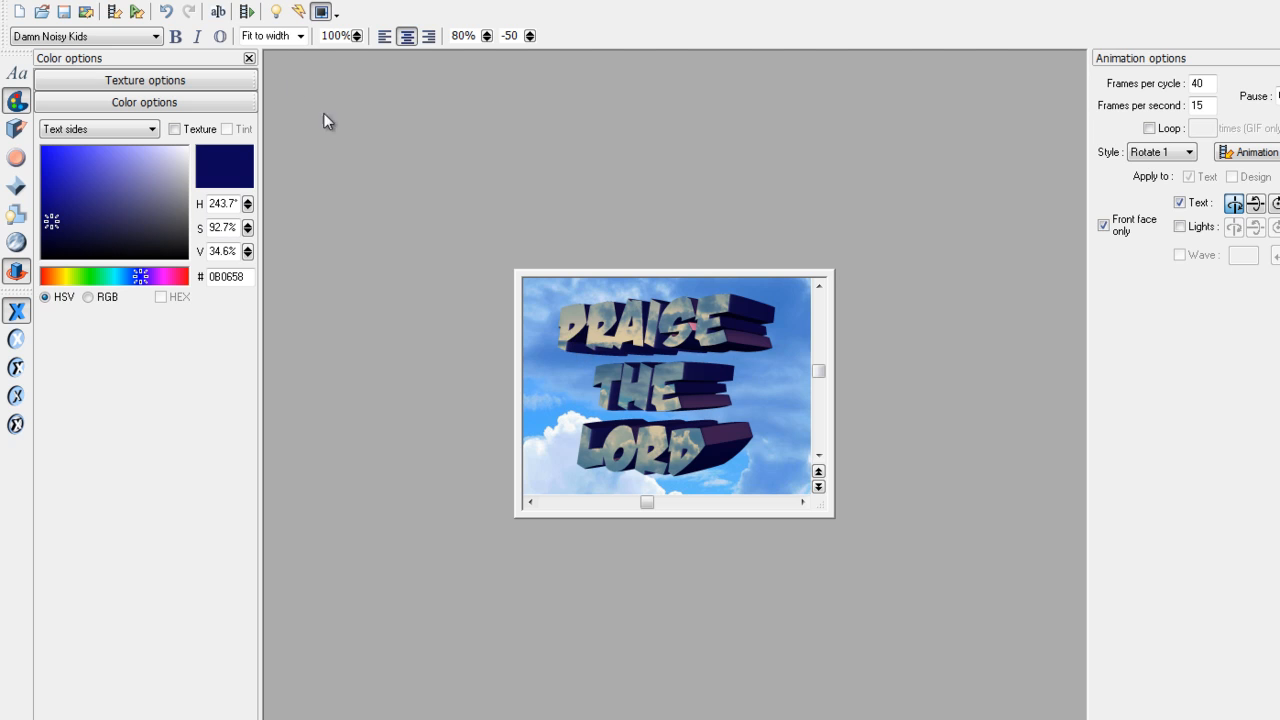
- Play, stop and replay the PRAISE THE LORD rotation preview, then bring up the File menu
{"action": "left_click", "coordinate": [247, 12]}
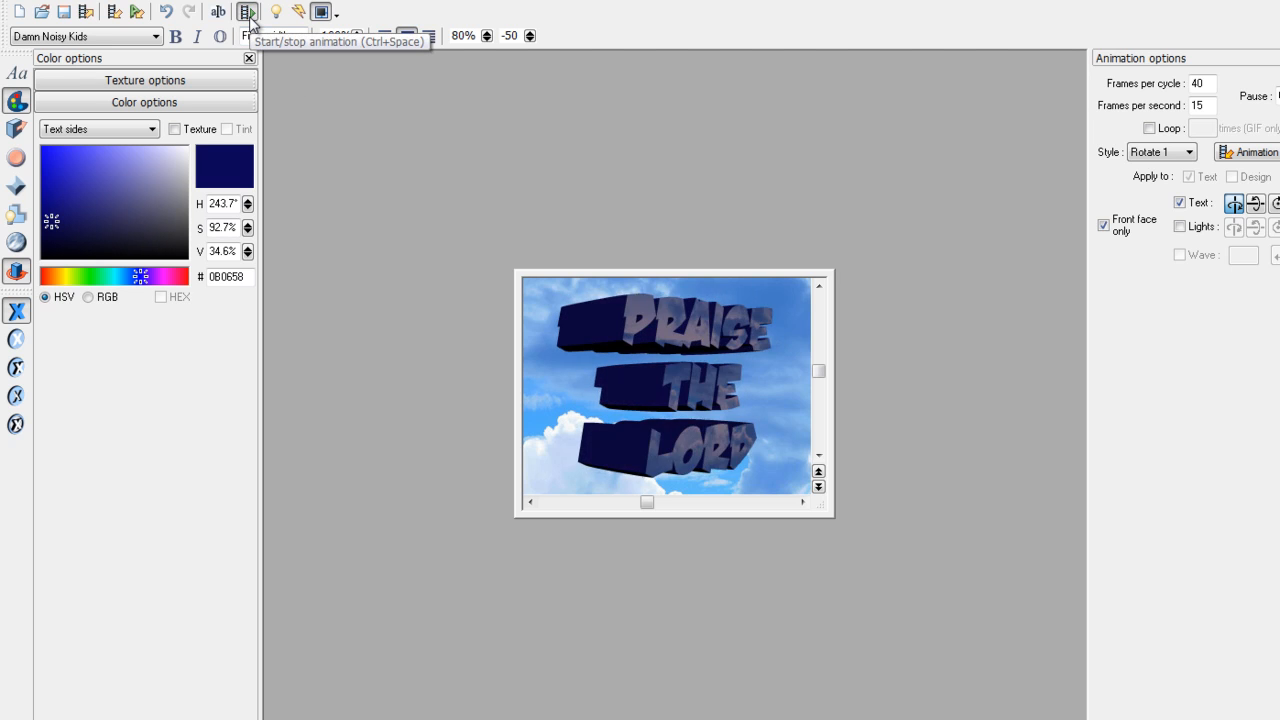
{"action": "left_click", "coordinate": [249, 14]}
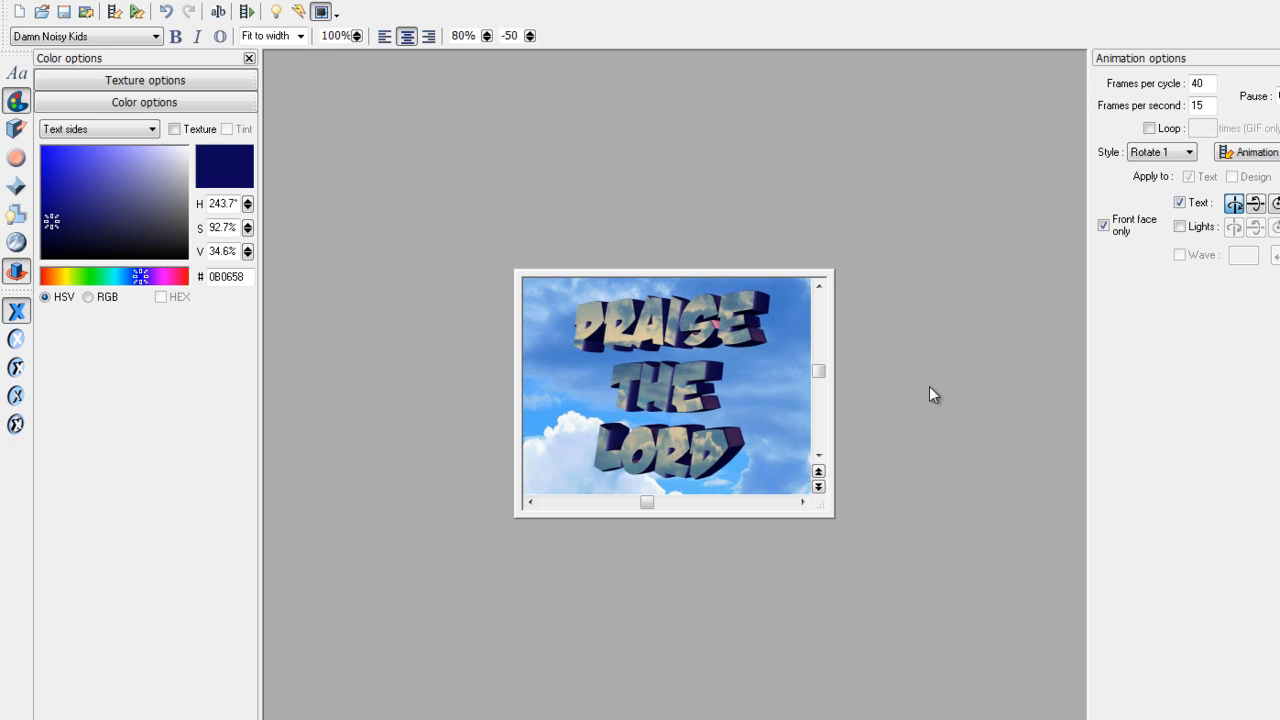
{"action": "left_click", "coordinate": [246, 12]}
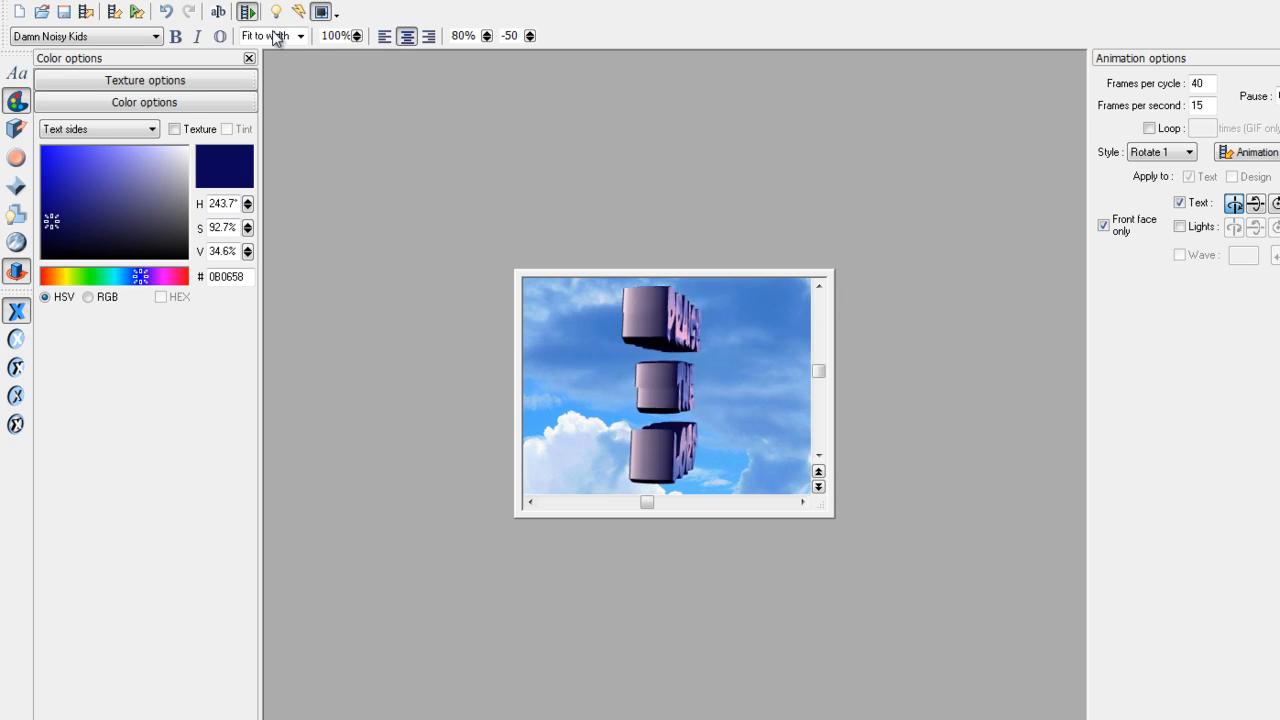
{"action": "left_click", "coordinate": [35, 2]}
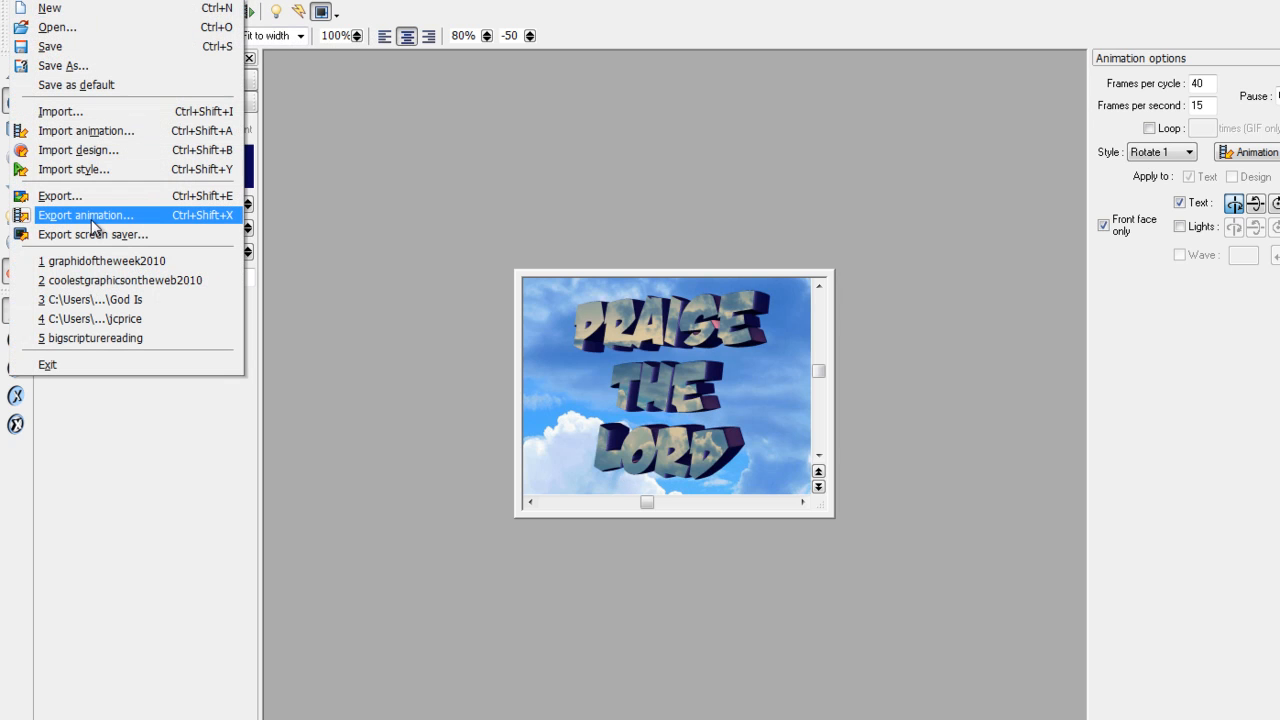
- Export the animation as ptlintheclouds2 in the graphics2010 folder
{"action": "left_click", "coordinate": [91, 218]}
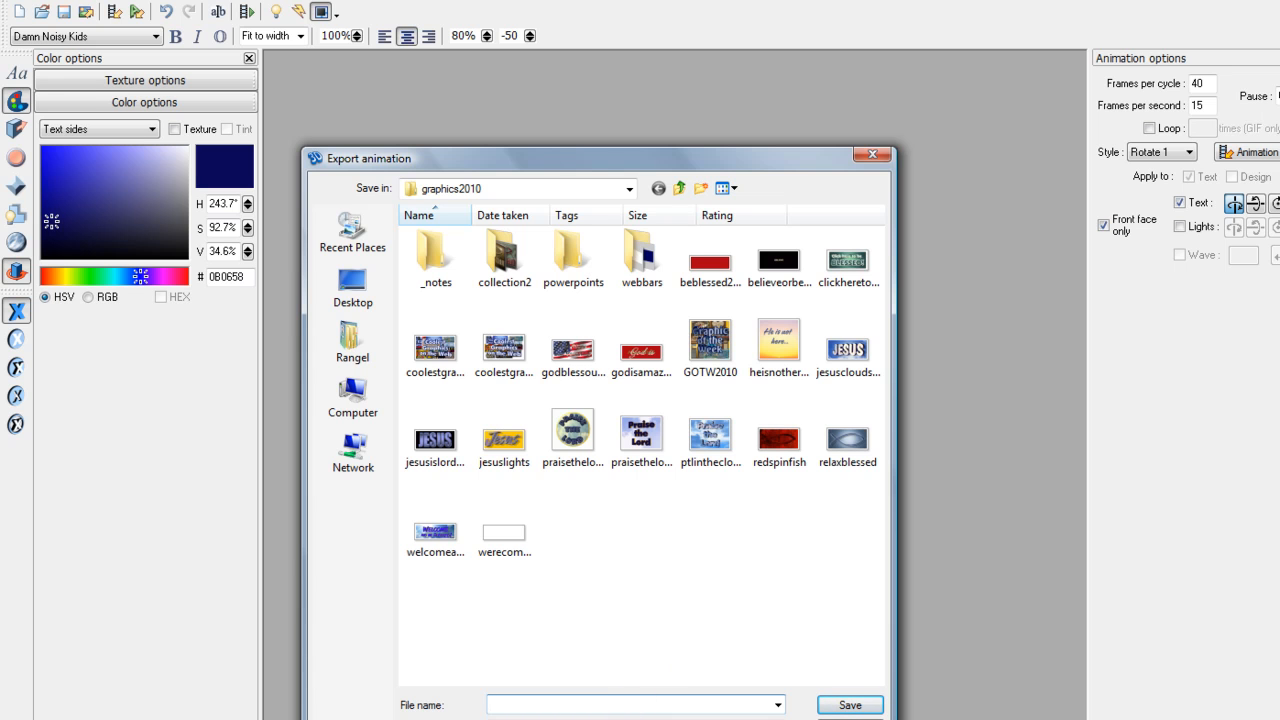
{"action": "type", "text": "p"}
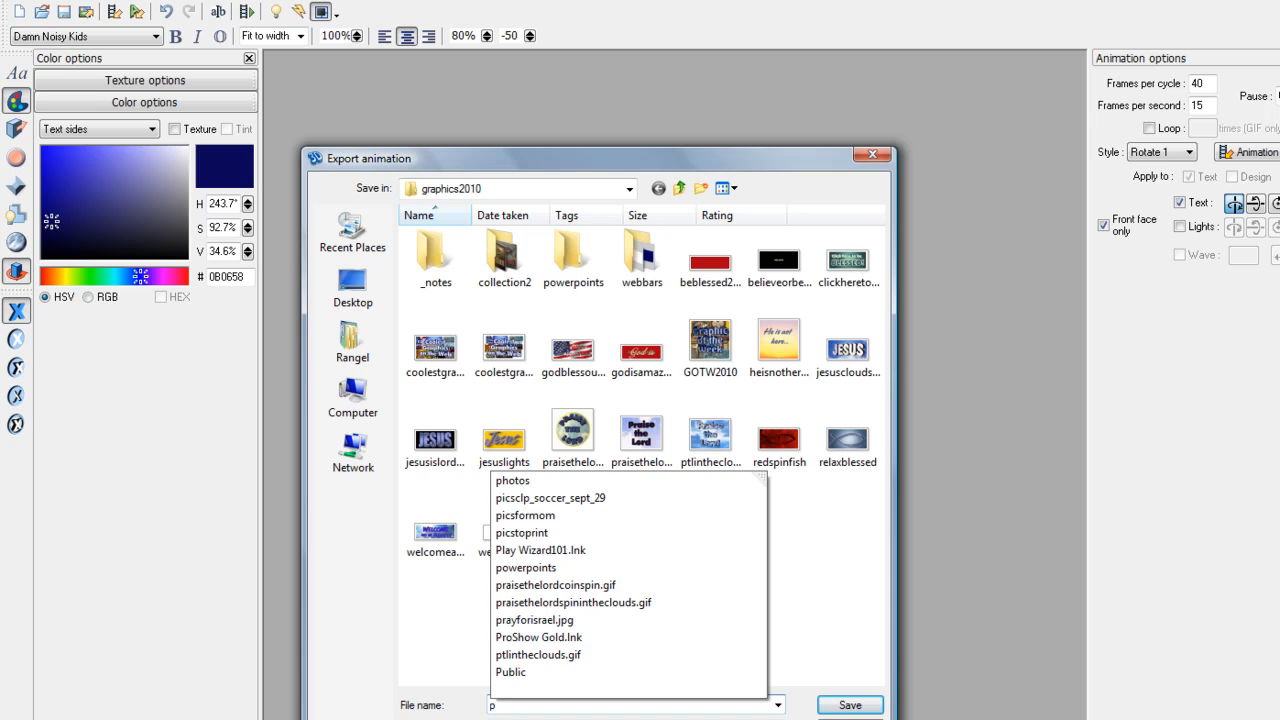
{"action": "type", "text": "tlintheclouds"}
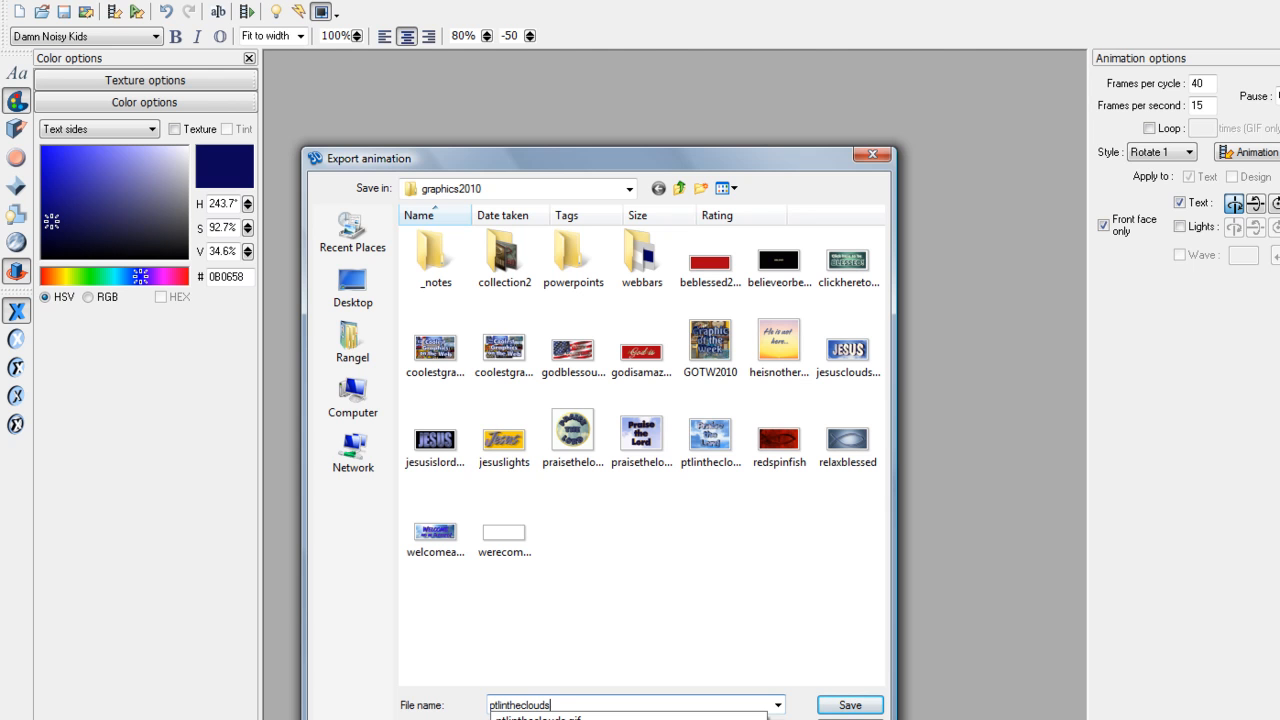
{"action": "type", "text": "2"}
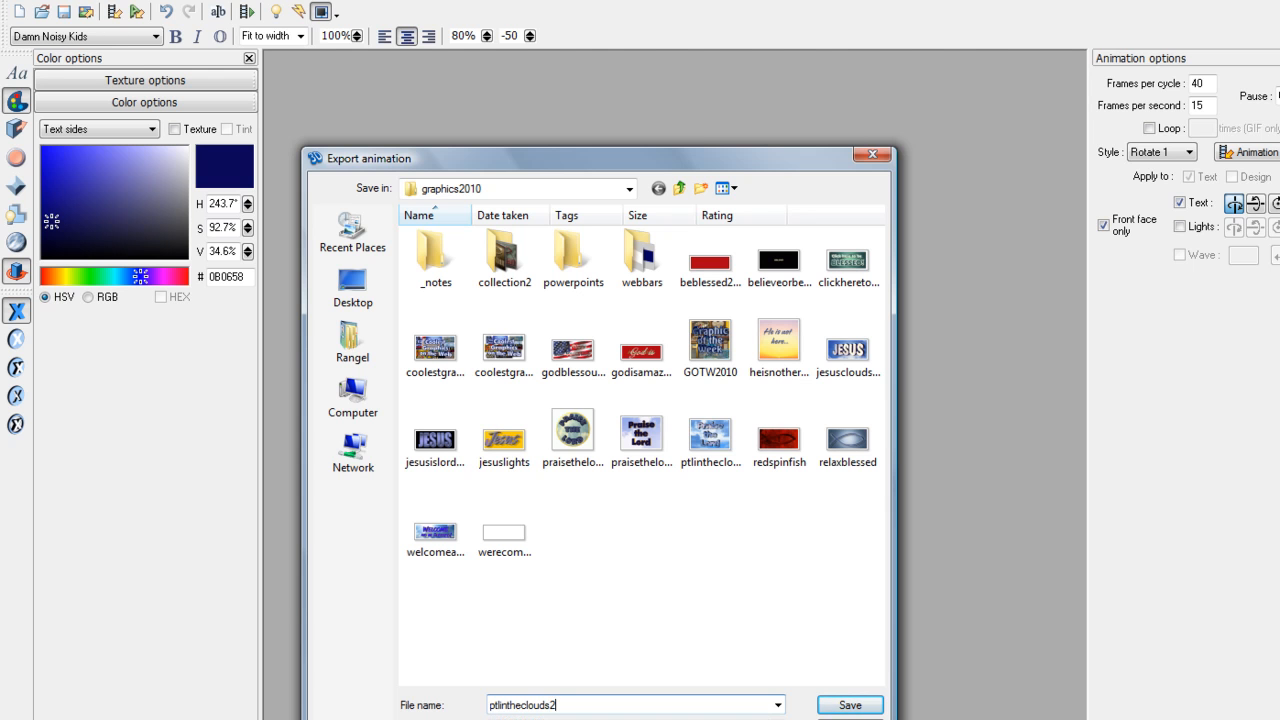
{"action": "key", "text": "Return"}
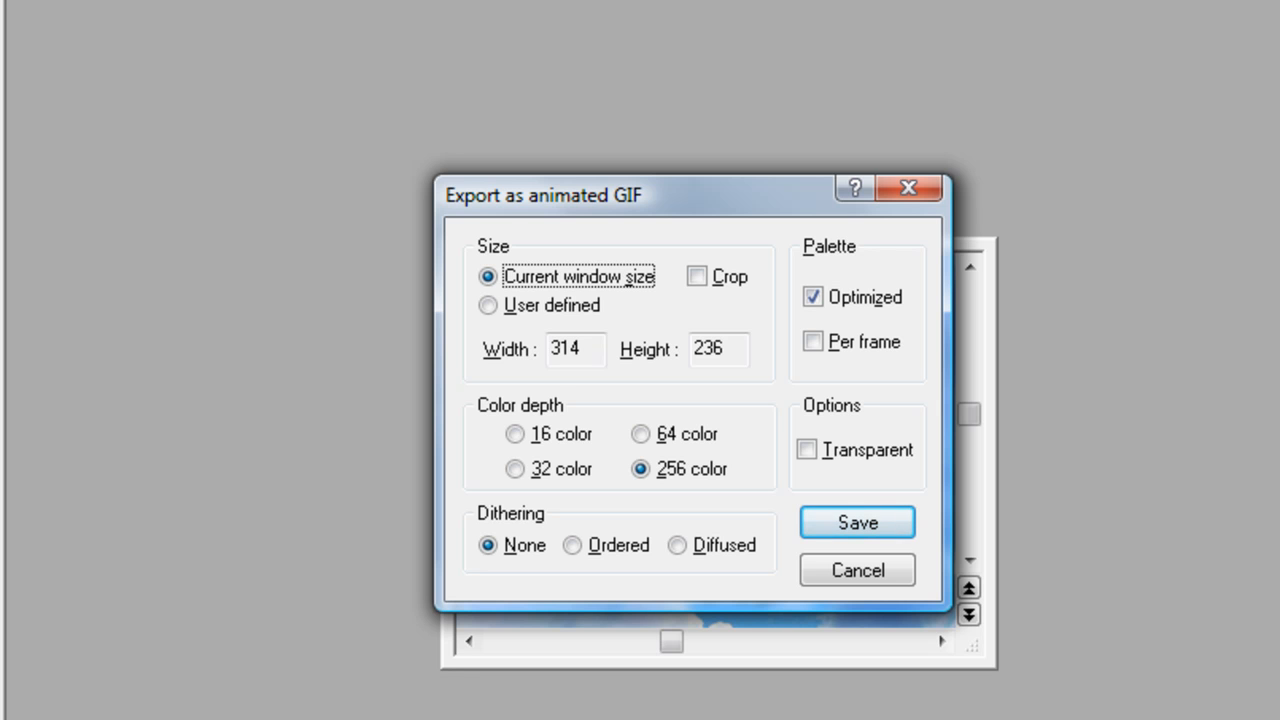
- Save the 314 × 236, 256-colour animated GIF with transparency left off
{"action": "left_click_drag", "start_coordinate": [602, 198], "coordinate": [1028, 198]}
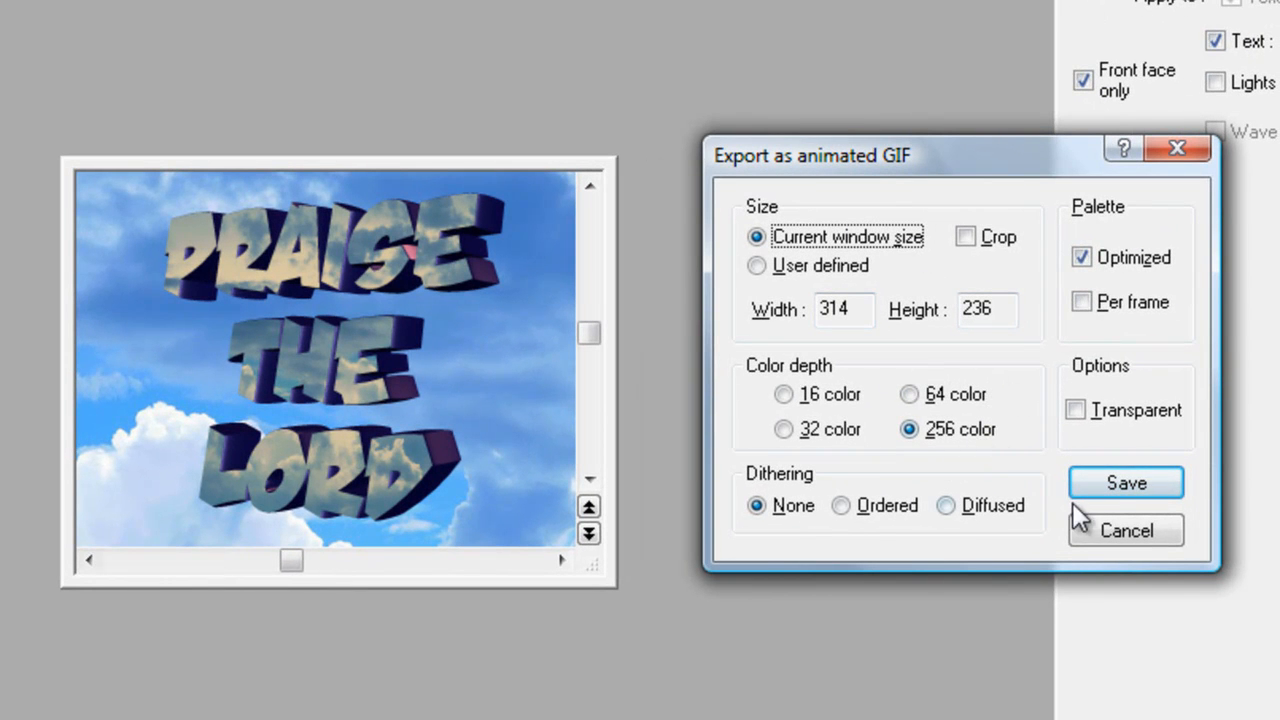
{"action": "left_click", "coordinate": [1076, 411]}
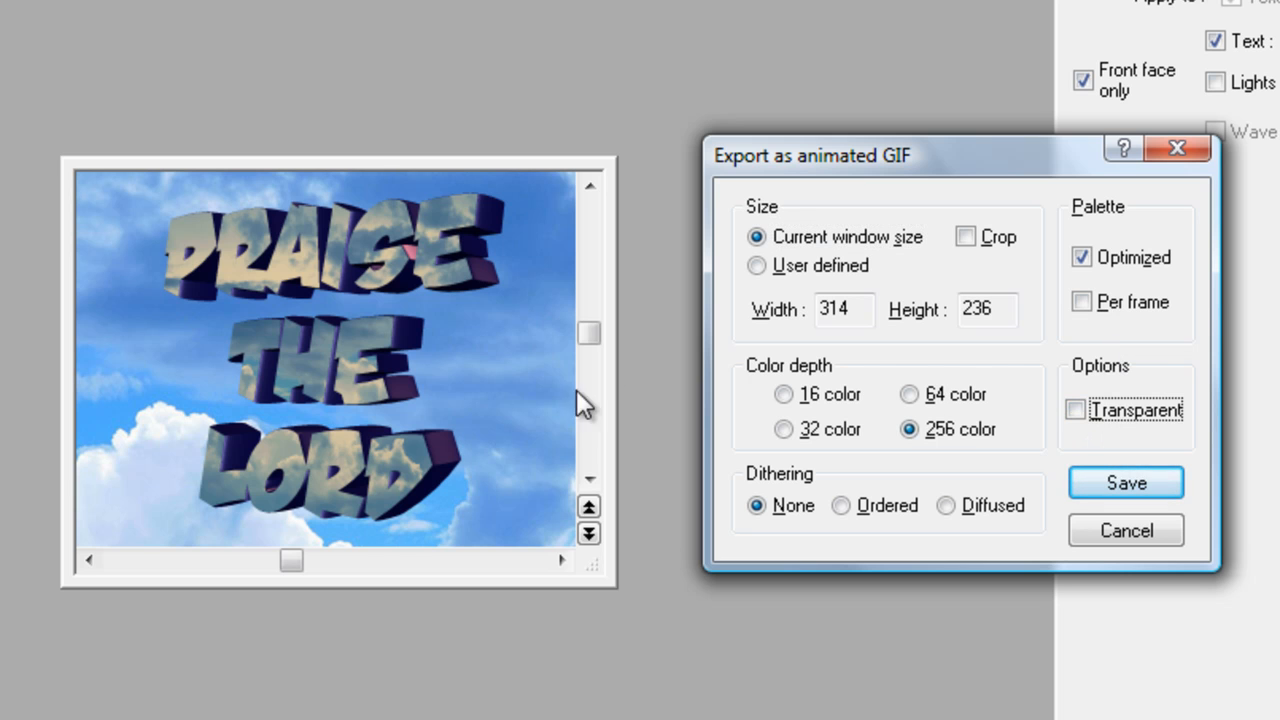
{"action": "left_click", "coordinate": [1076, 411]}
{"action": "left_click", "coordinate": [1105, 490]}
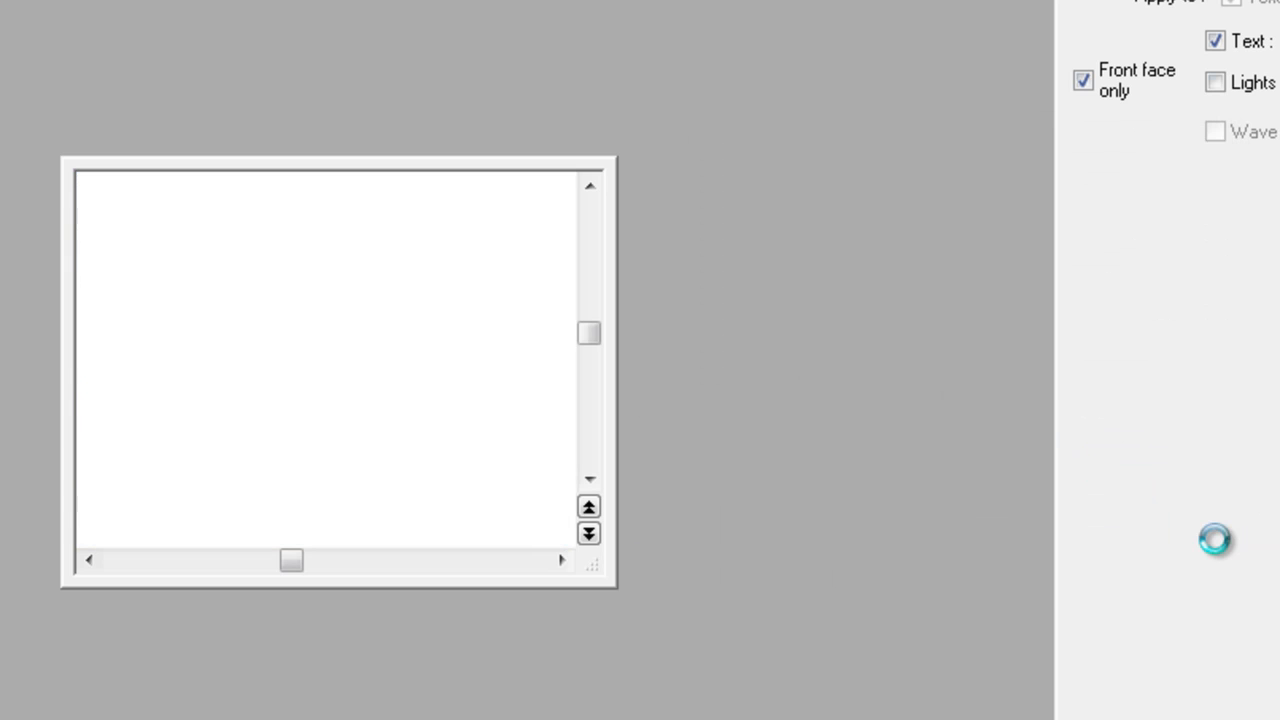